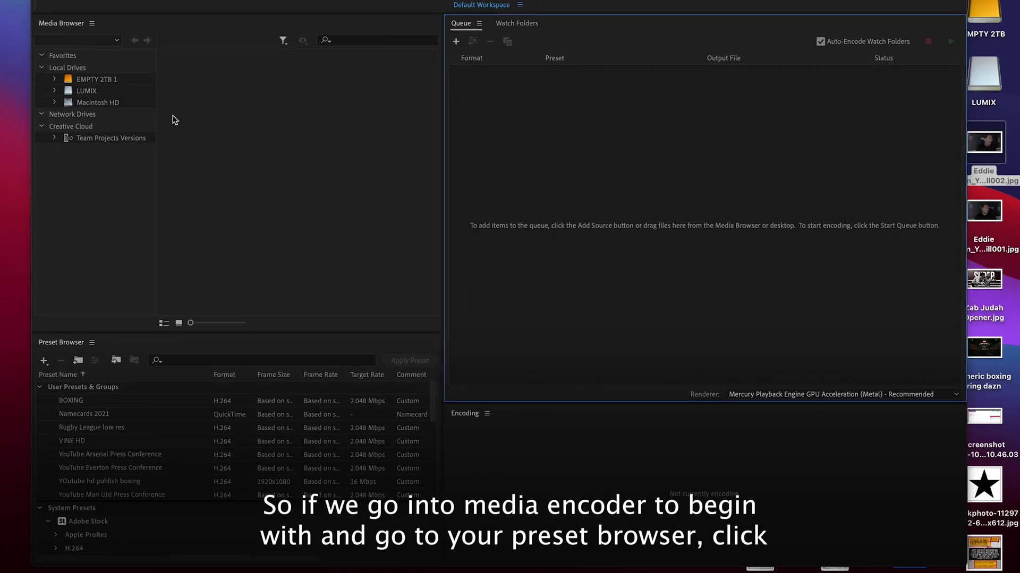
- Create a new H.264 encoding preset named 'New Preset' from the Preset Browser
click(186, 1)
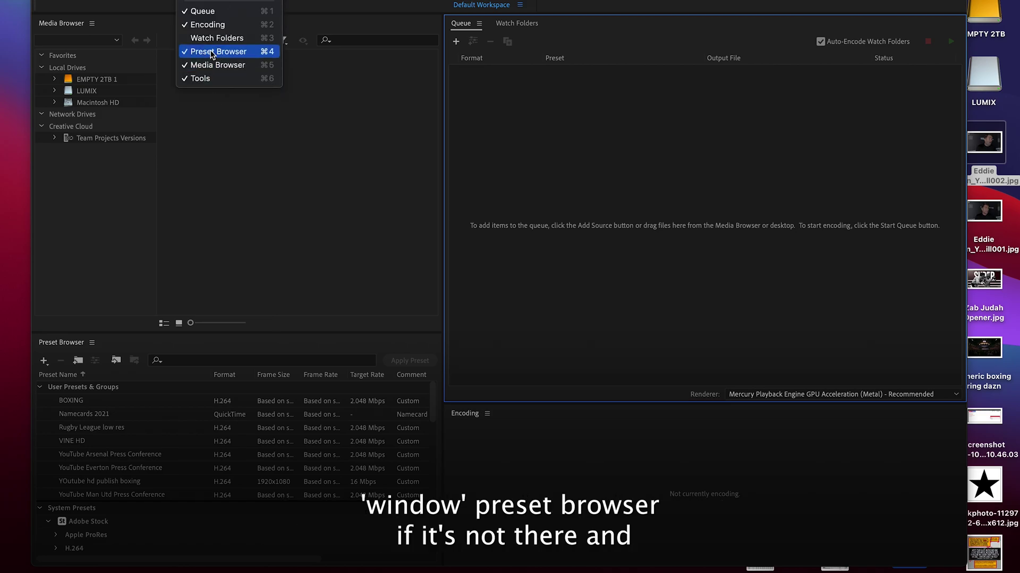
click(102, 229)
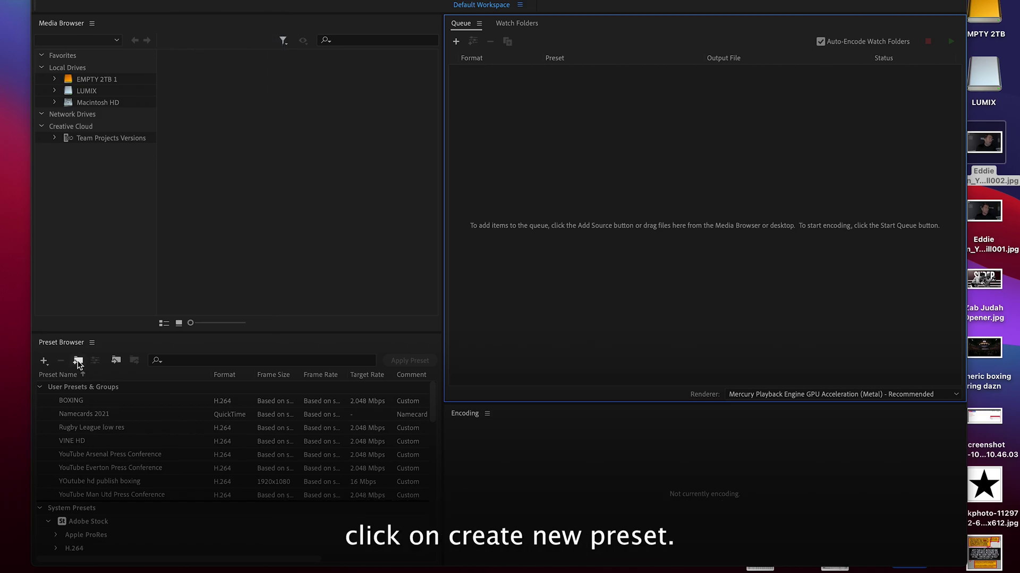
click(44, 362)
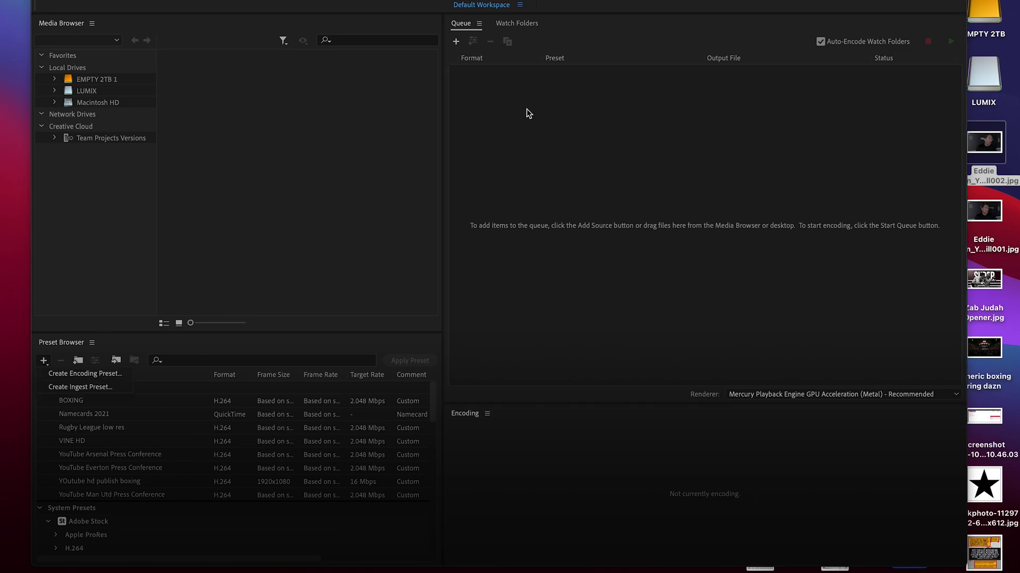
click(85, 374)
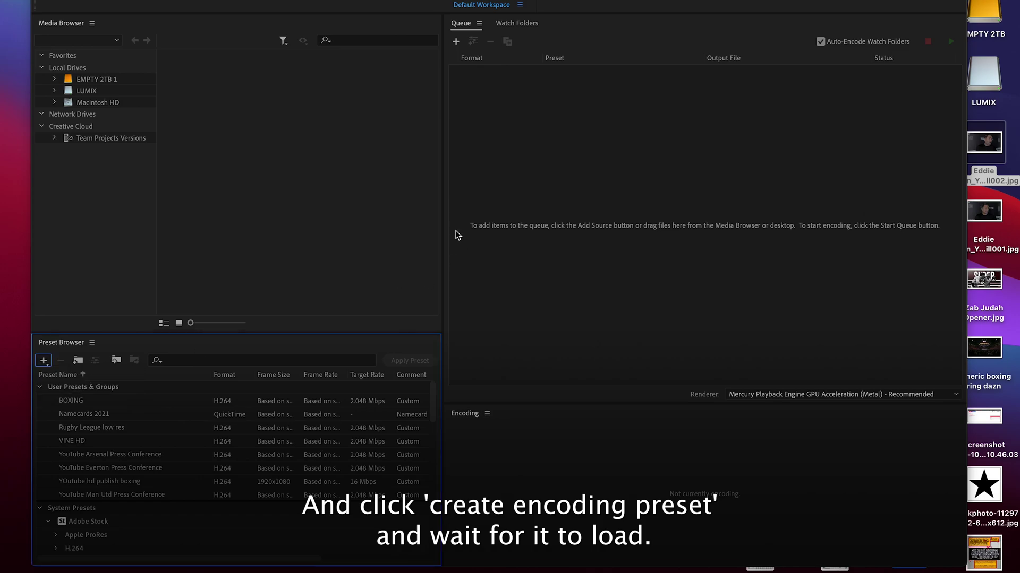
drag(297, 50, 442, 6)
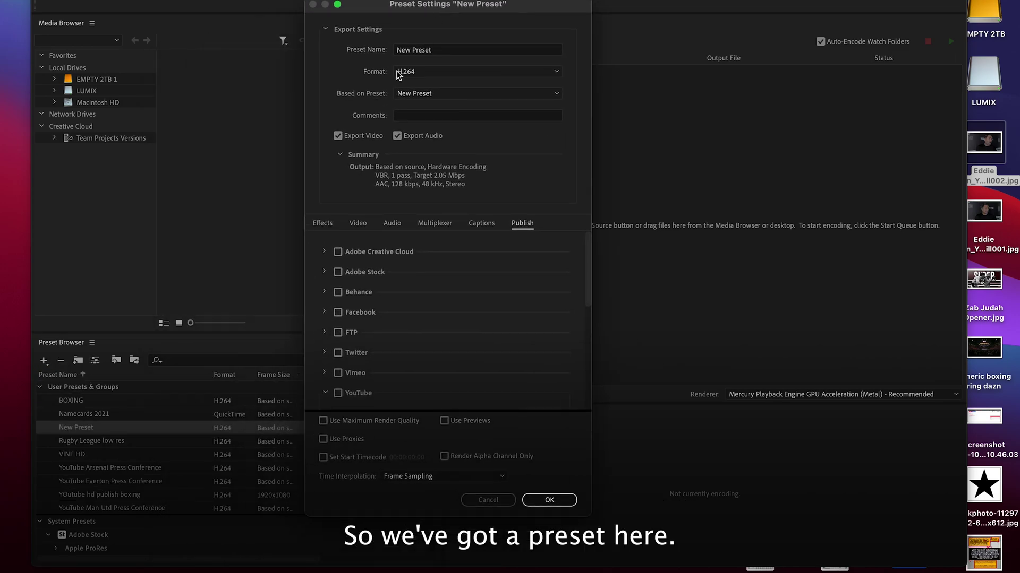
- Keep the format as H.264 and base the preset on Twitter 720p HD
click(433, 74)
click(432, 75)
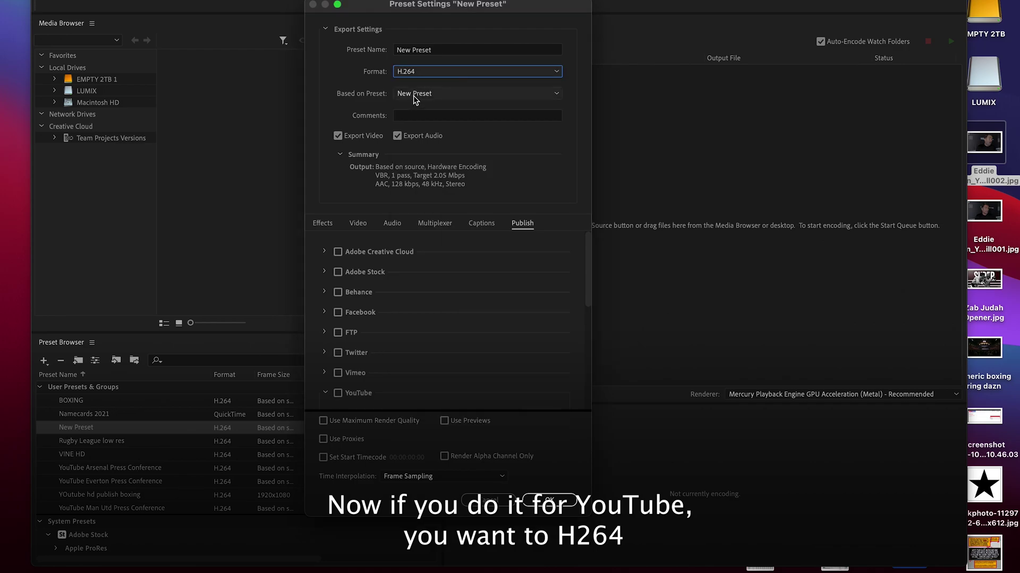
click(415, 95)
scroll(456, 372, down, 5)
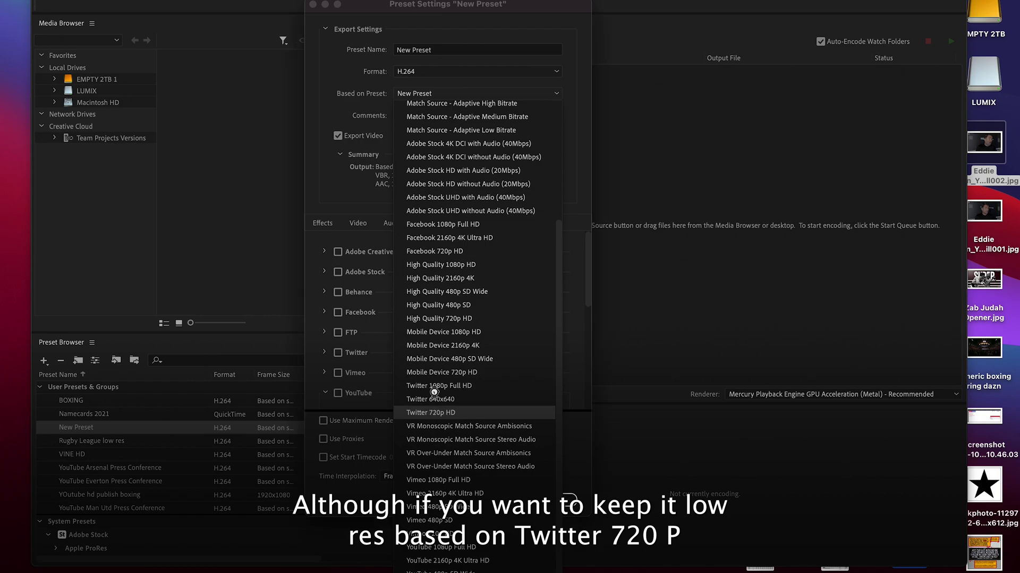
click(434, 413)
- Make the video width, height, frame rate, field order and aspect match the source
click(363, 225)
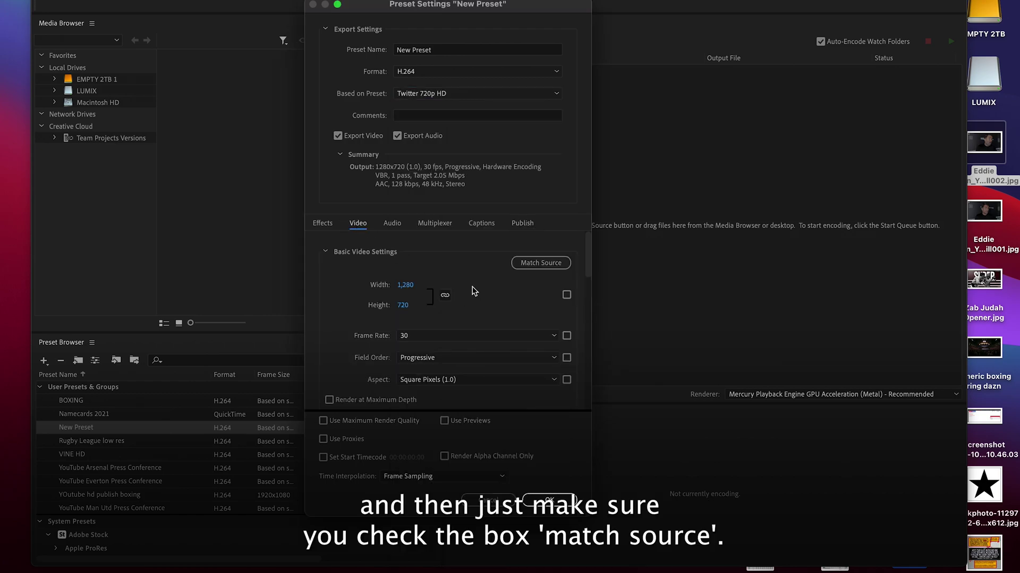
click(549, 265)
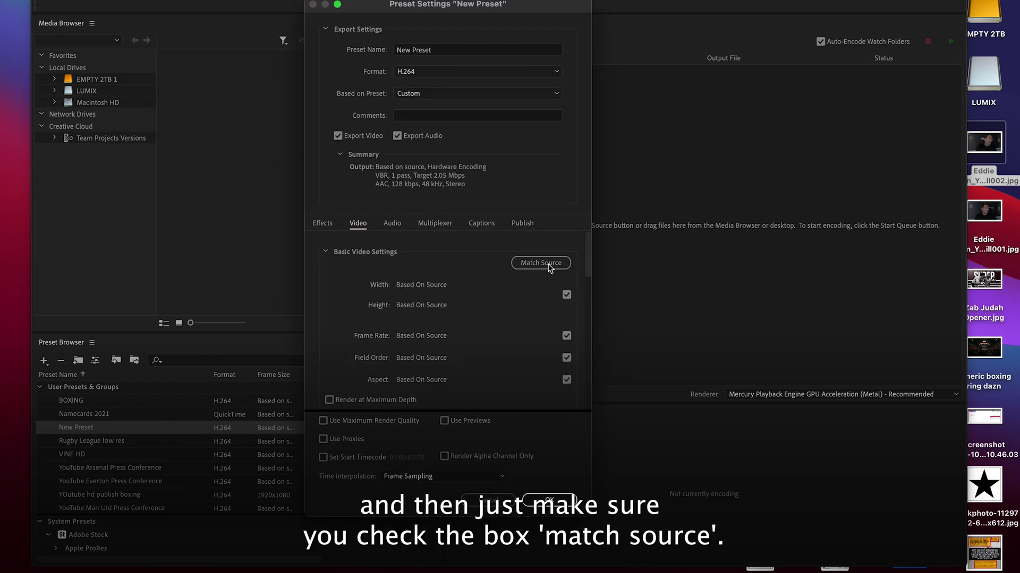
scroll(505, 298, down, 2)
scroll(510, 300, up, 2)
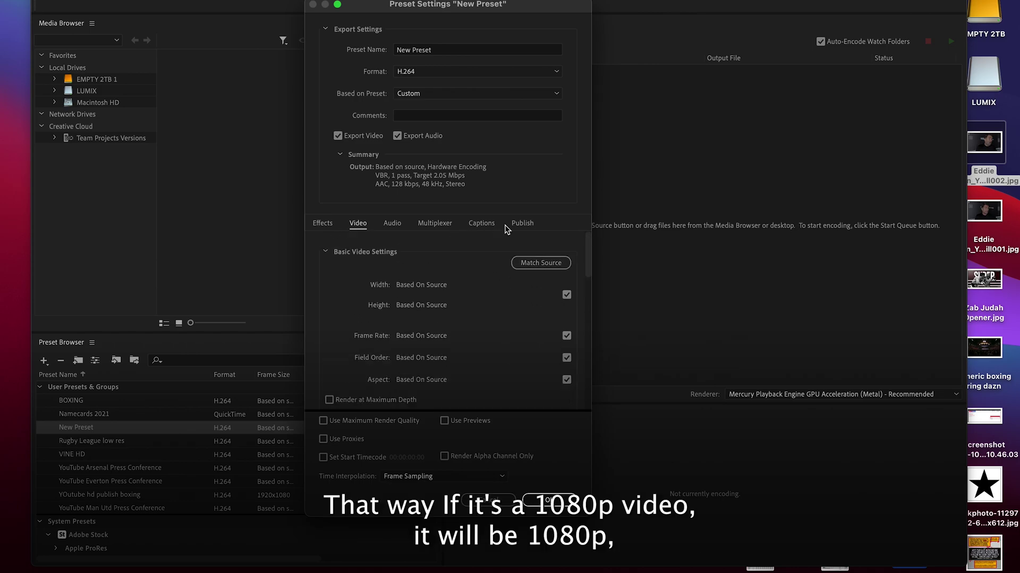
scroll(522, 354, down, 2)
scroll(523, 359, down, 8)
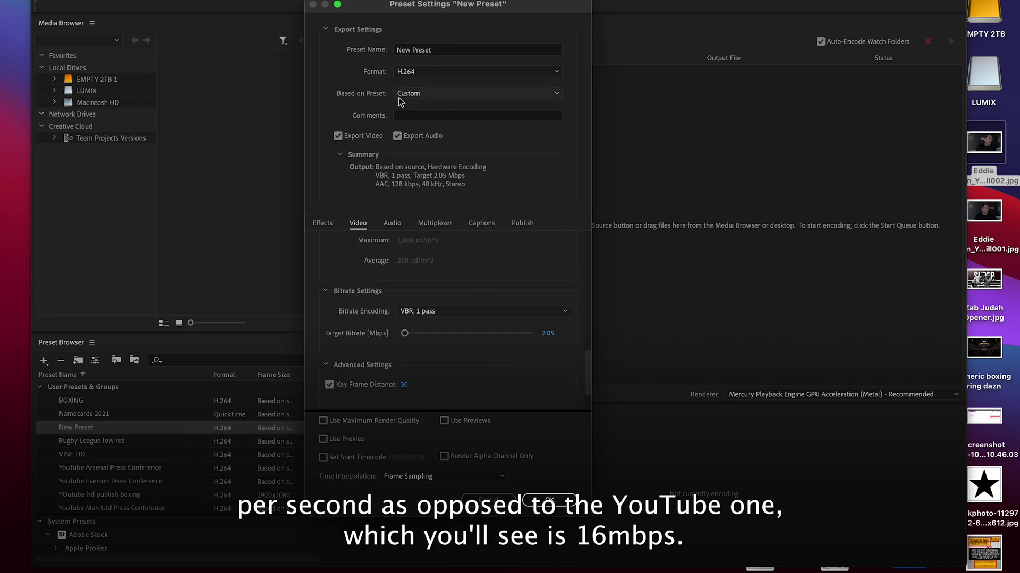
- Rebase the preset on YouTube 1080p Full HD (16 Mbps, 320 kbps audio), keeping video matched to source
click(420, 94)
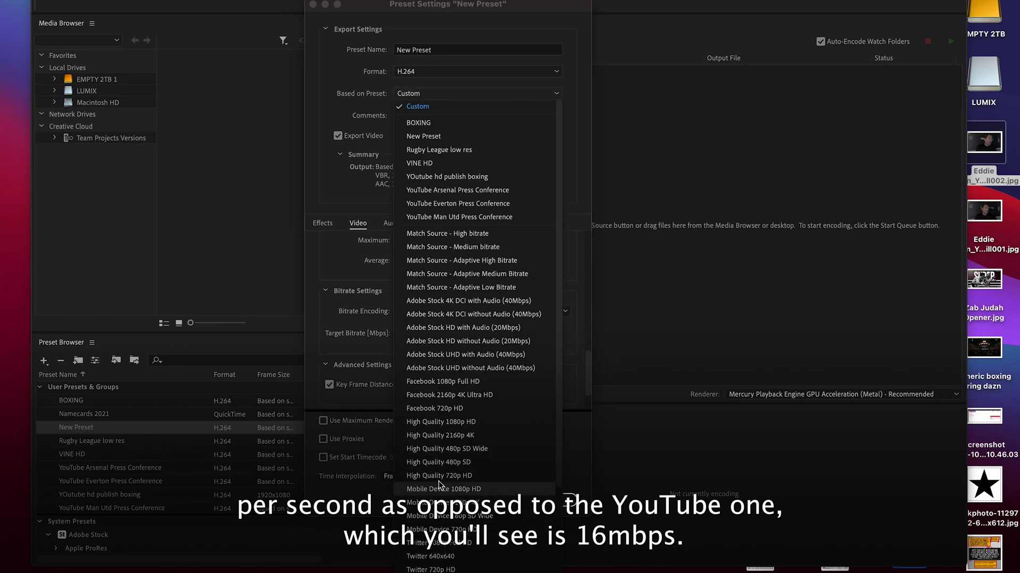
scroll(450, 549, down, 5)
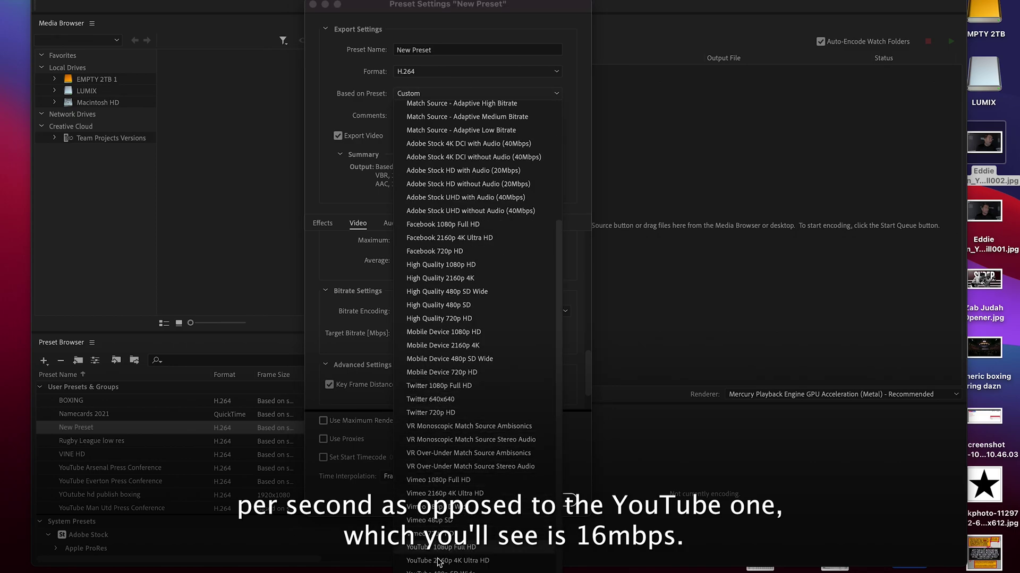
click(471, 504)
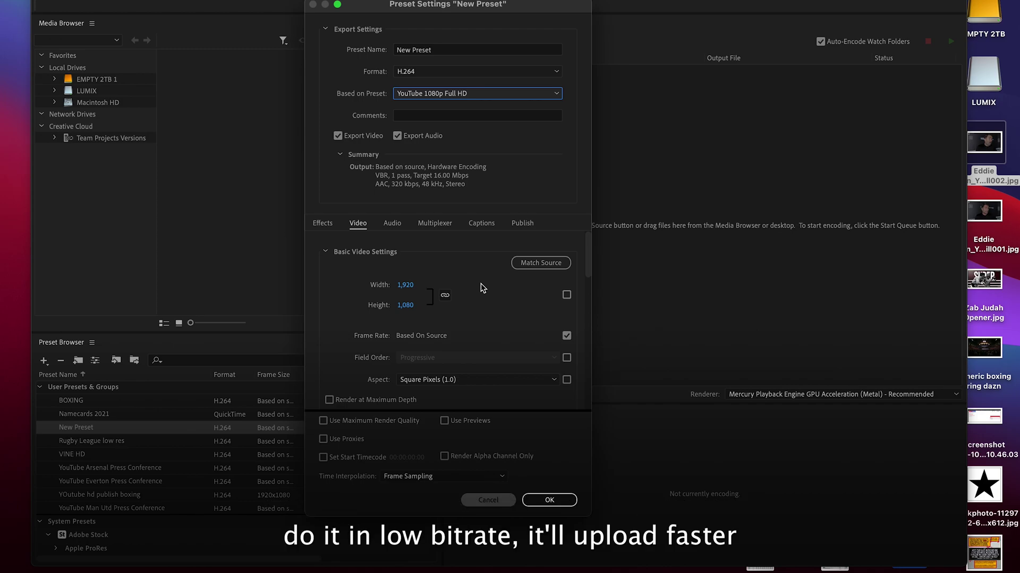
click(539, 263)
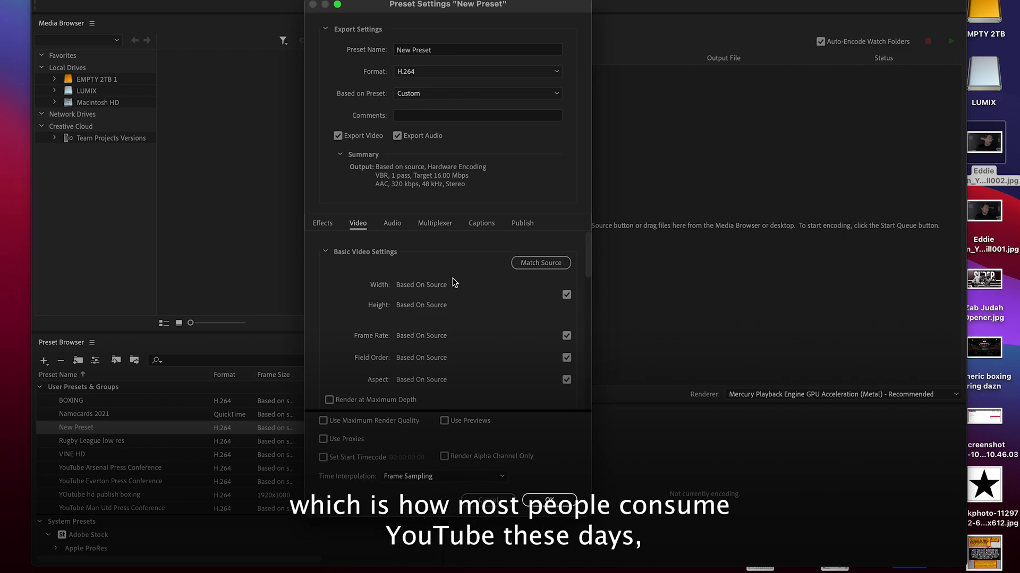
mouse_move(589, 259)
mouse_down()
mouse_move(591, 383)
mouse_move(592, 245)
mouse_up()
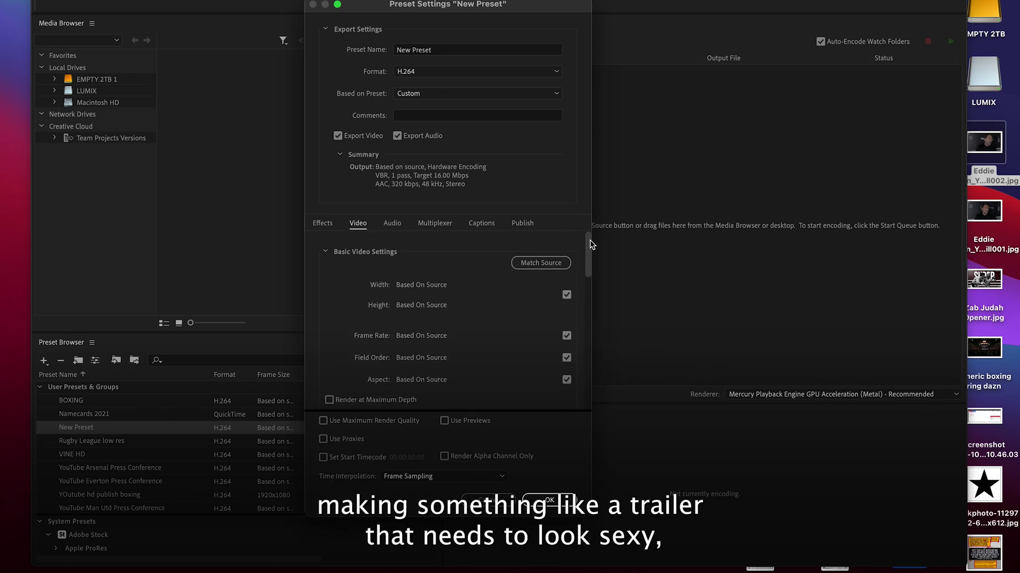
- Switch the base back to Twitter 720p HD (2.05 Mbps) with video settings matched to source
click(432, 97)
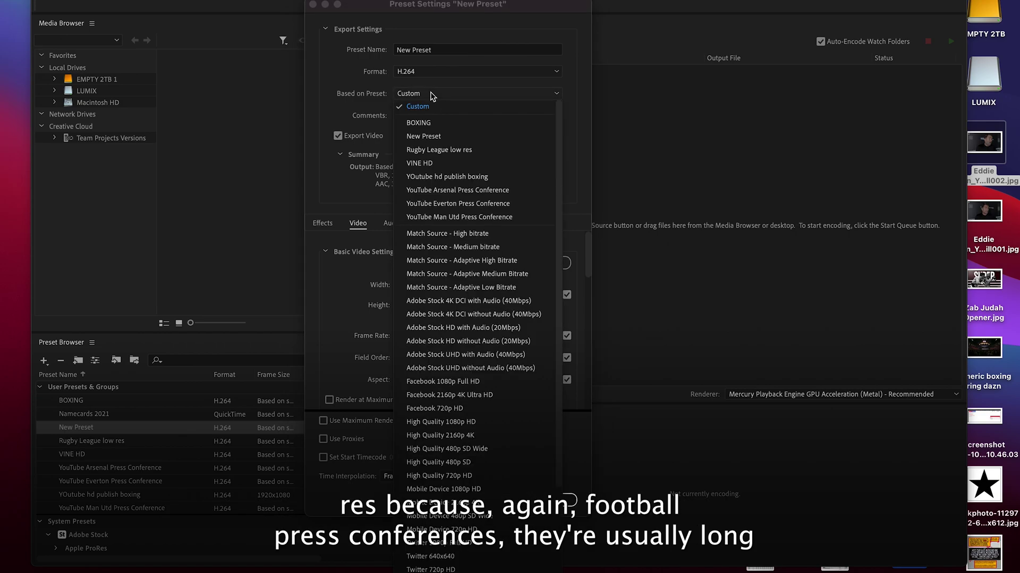
scroll(474, 502, down, 3)
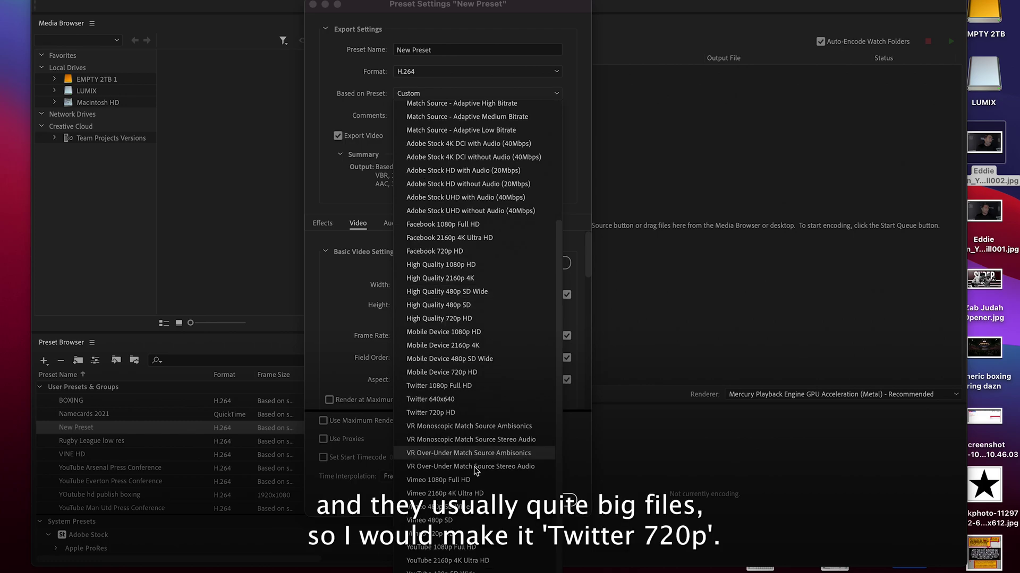
click(438, 413)
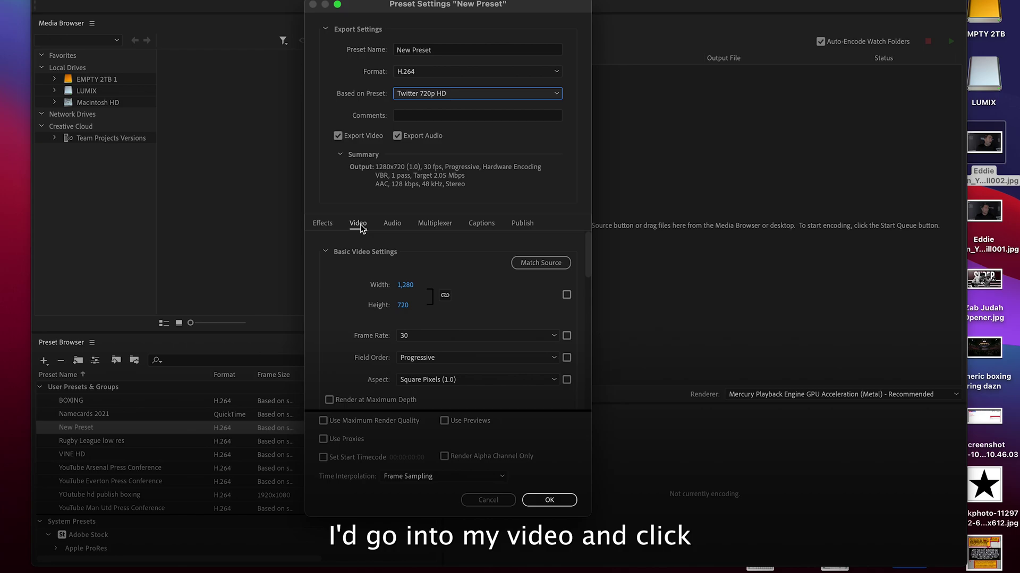
click(537, 266)
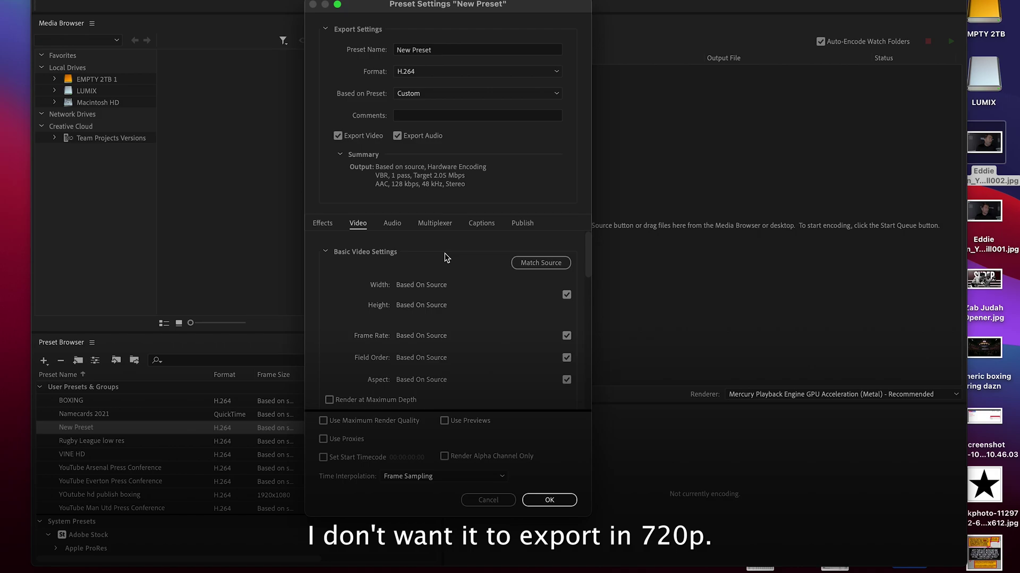
- Enable YouTube publishing for the preset and start adding a new channel account through Google sign-in
click(523, 228)
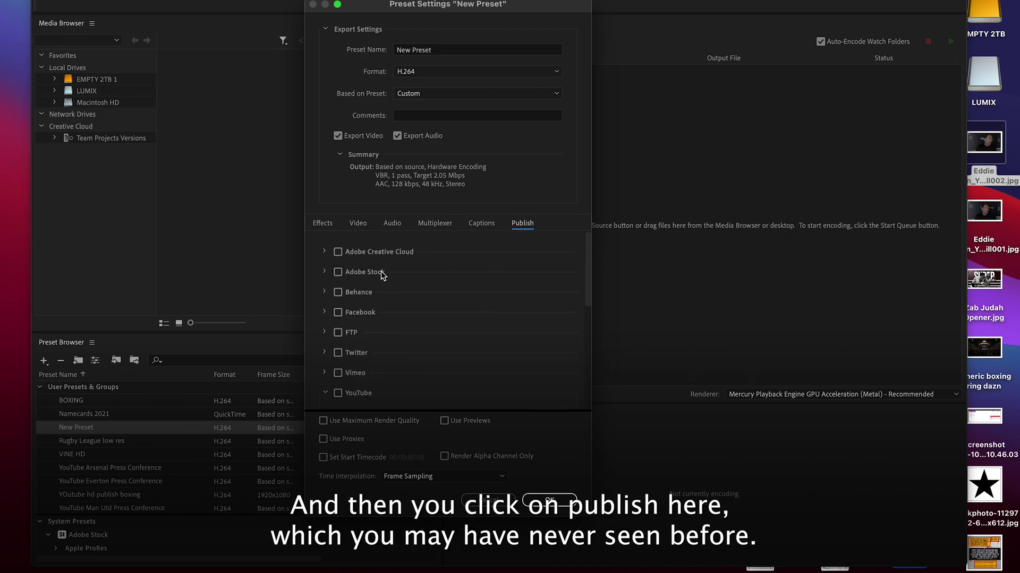
scroll(383, 279, down, 3)
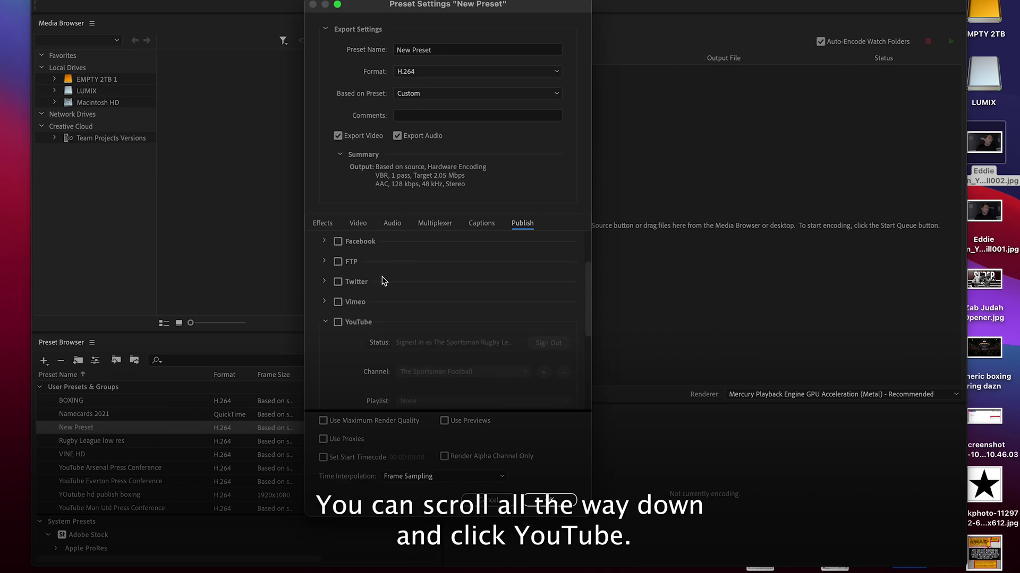
click(338, 323)
scroll(483, 346, down, 4)
scroll(460, 301, up, 3)
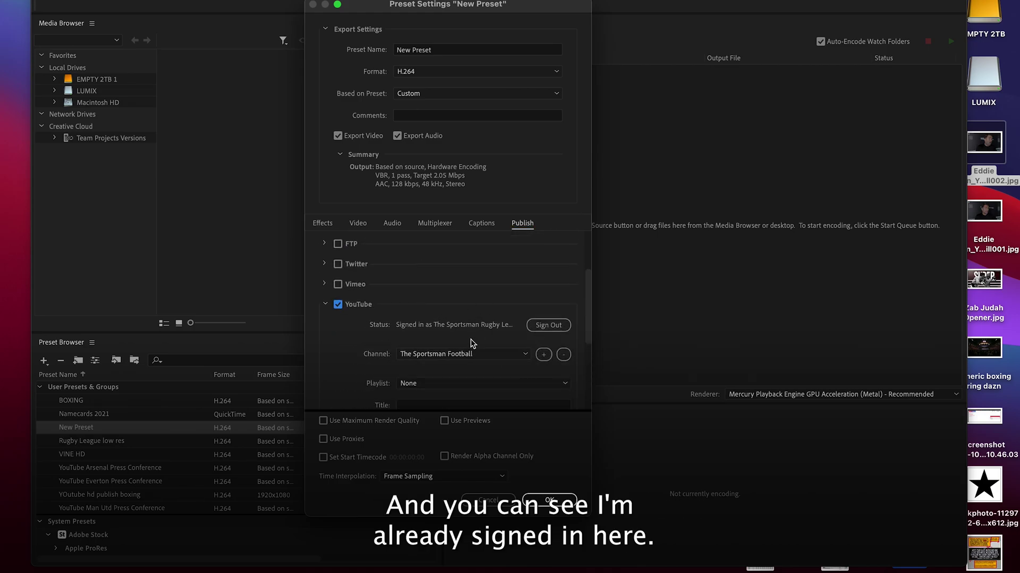
scroll(473, 341, down, 1)
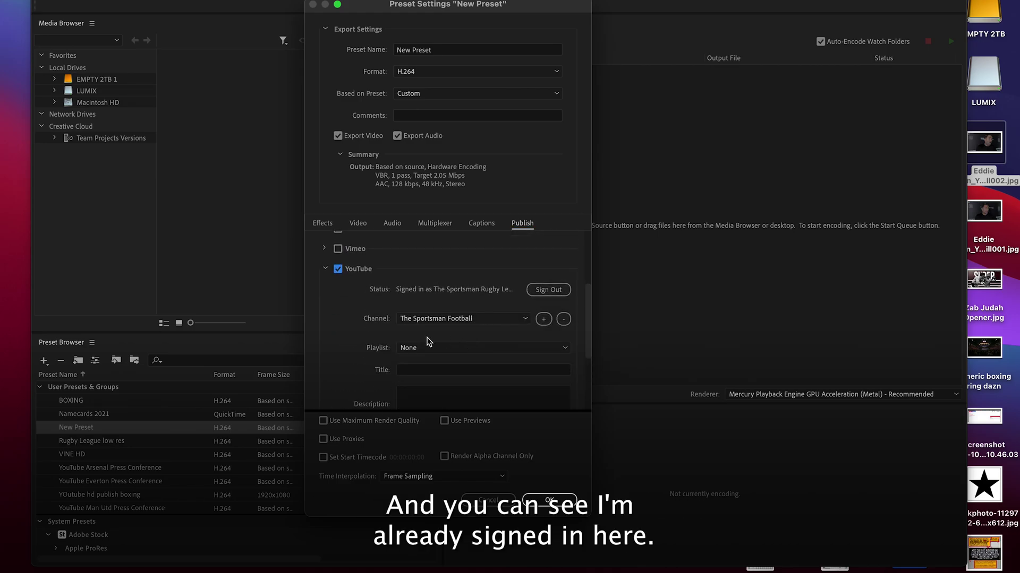
click(543, 319)
click(545, 318)
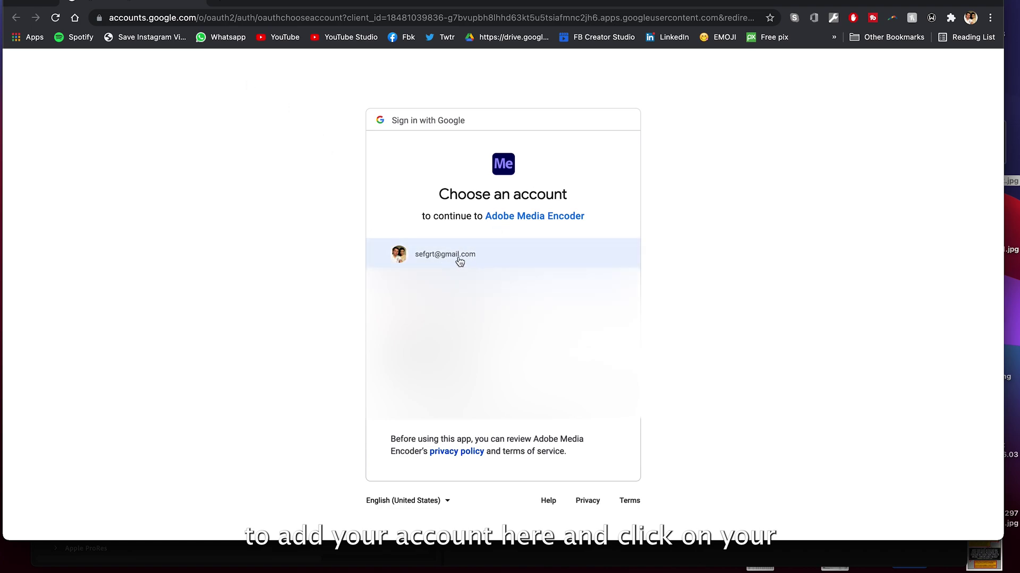
- Sign in with the personal Google account, grant Media Encoder access, and return to Media Encoder
click(440, 255)
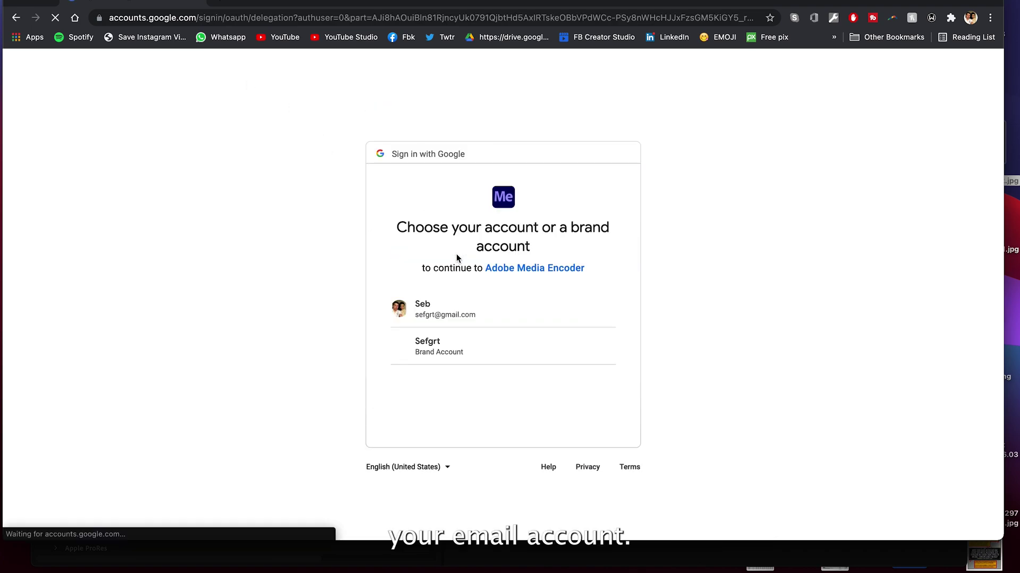
click(427, 312)
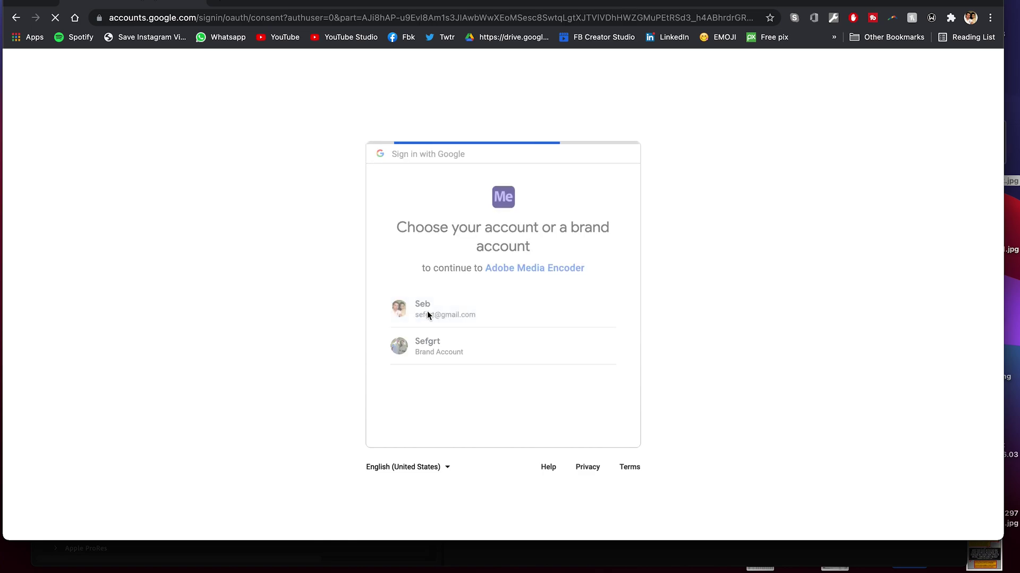
click(547, 469)
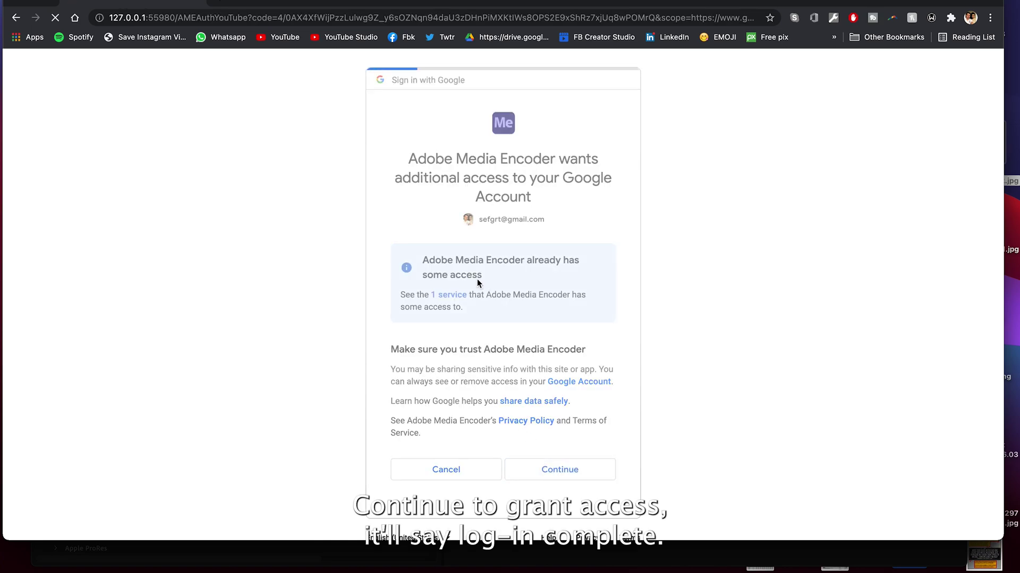
key(super+Tab)
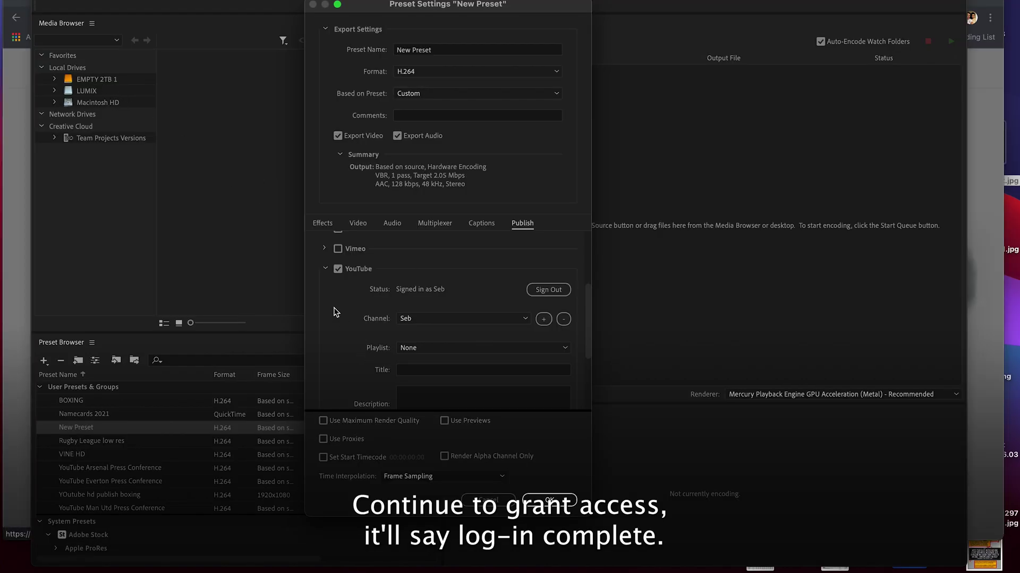
- Open the YouTube Playlist dropdown to view the available playlists, including Tutorials
click(407, 329)
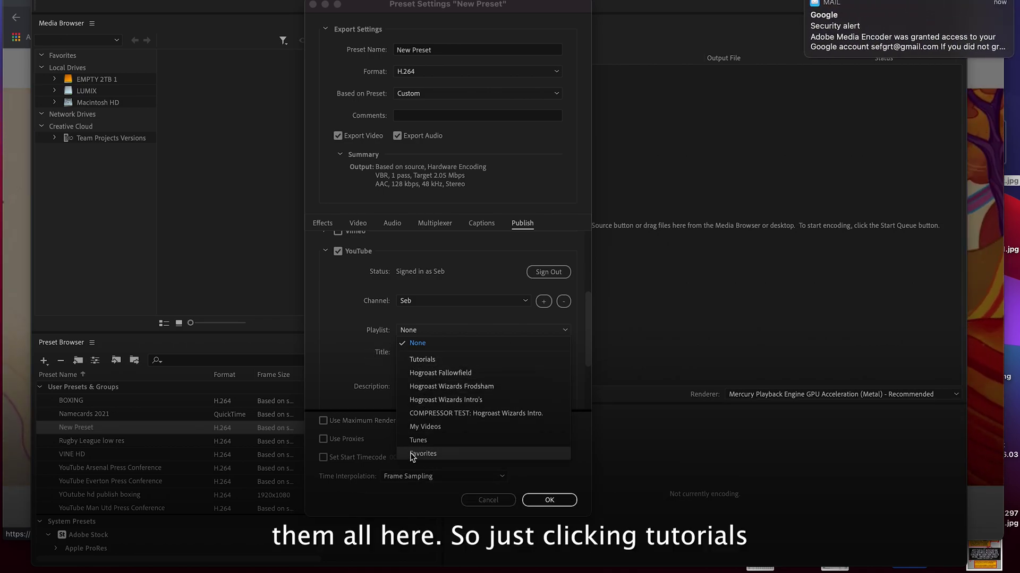
- Choose the Tutorials playlist and title the video 'How to upload directly to youtube'
click(411, 359)
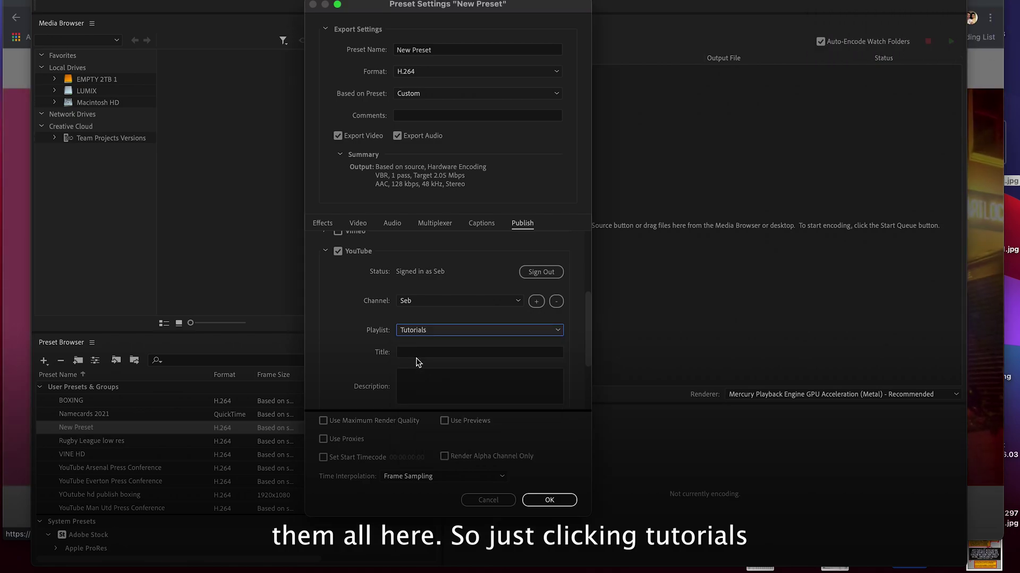
click(413, 353)
text(How)
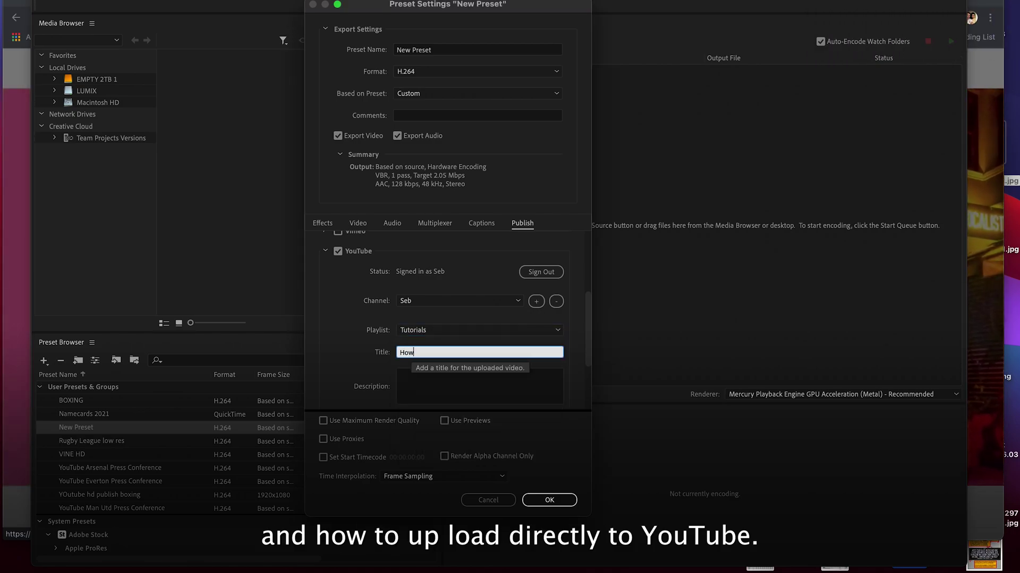
text( to upload dire)
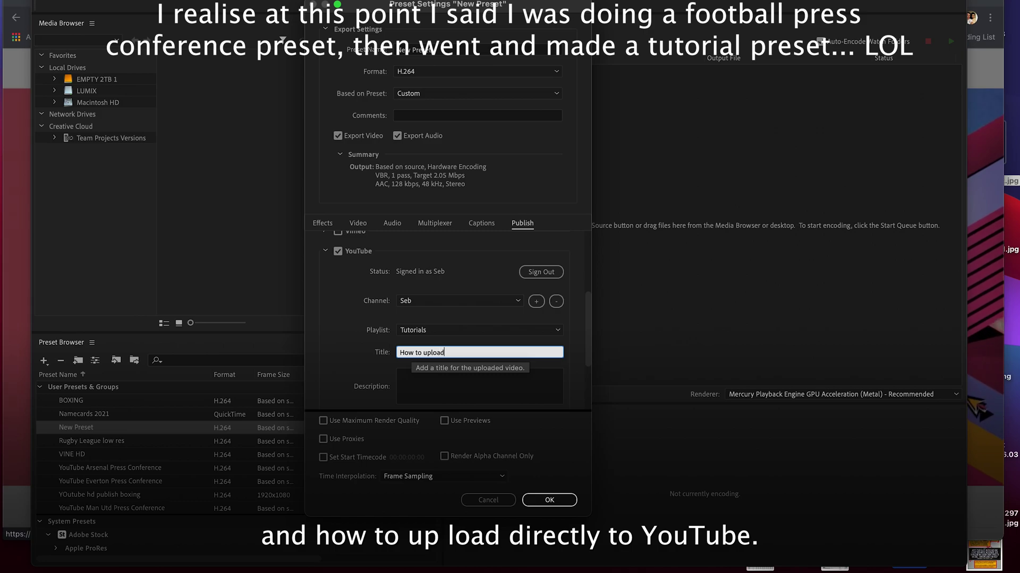
text(ctly to yout)
text(ube)
- Add a video description and the tag 'tutorial.'
click(437, 378)
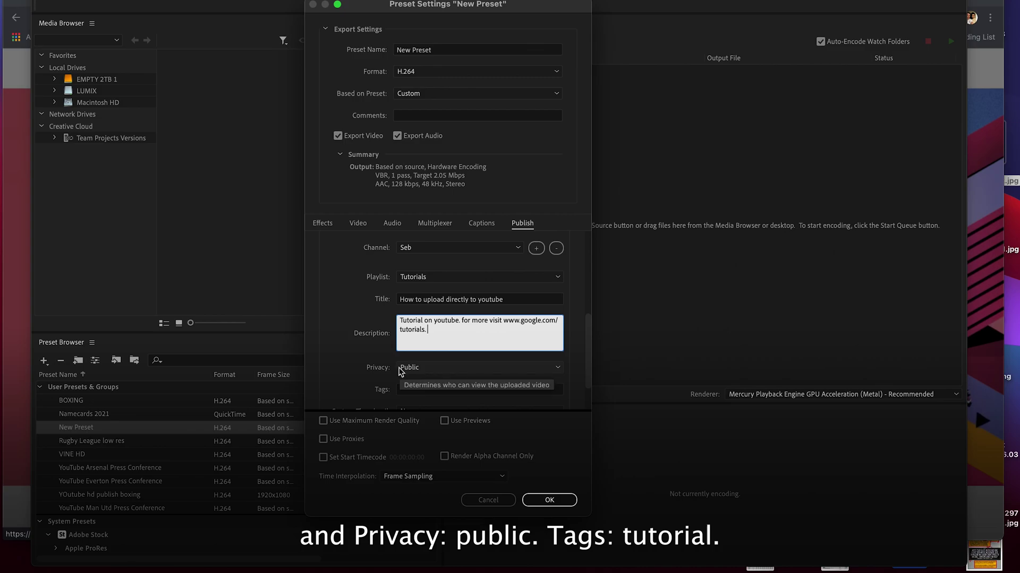
click(412, 391)
text(tutorial)
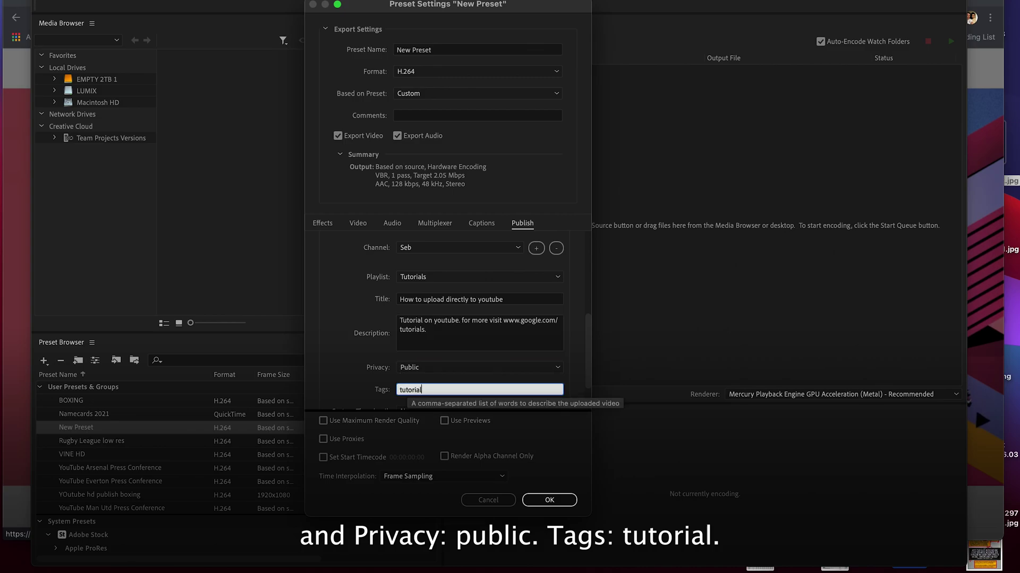
text(.)
scroll(415, 369, down, 3)
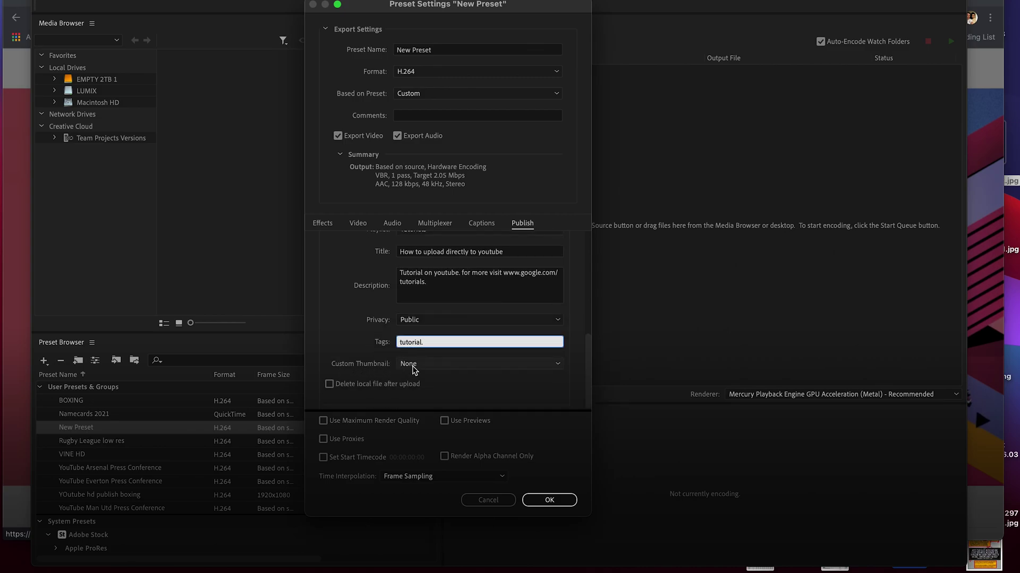
click(444, 367)
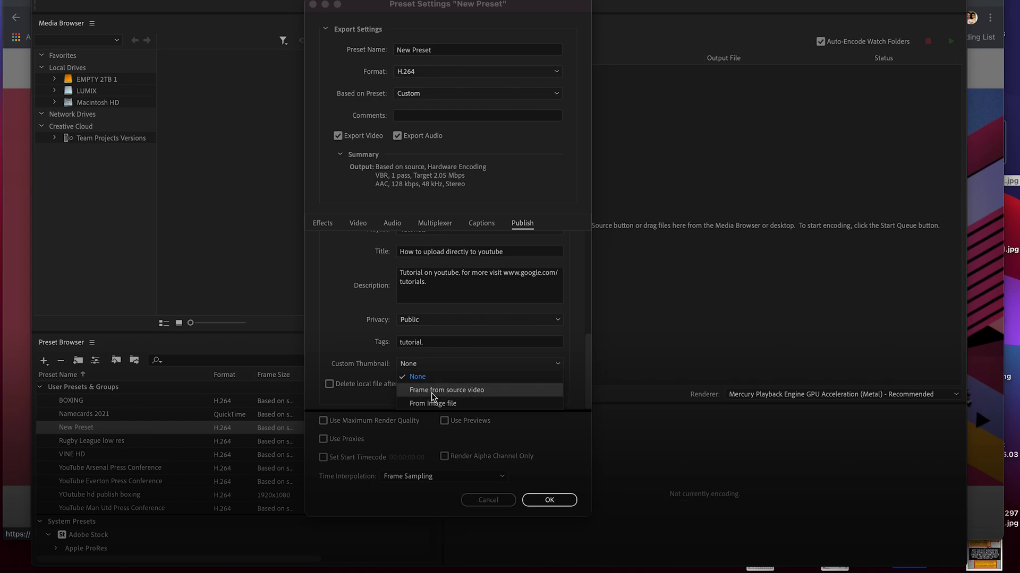
click(419, 390)
scroll(368, 364, down, 1)
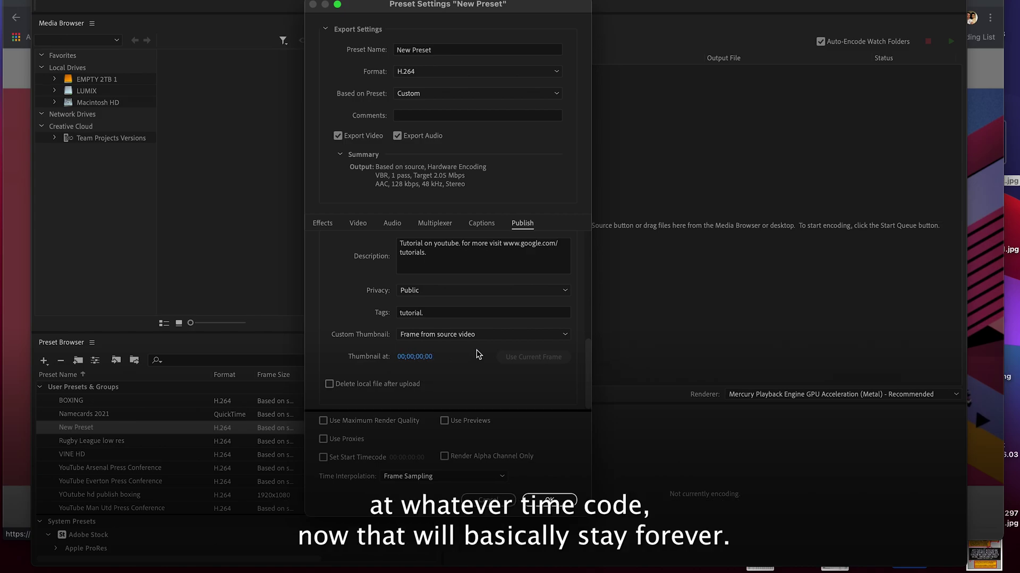
click(469, 334)
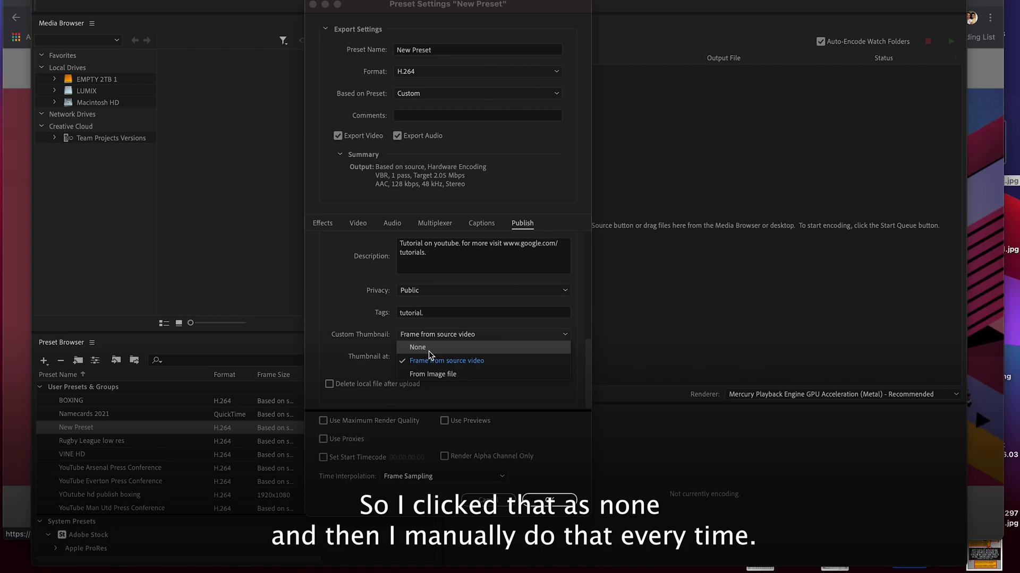
click(425, 348)
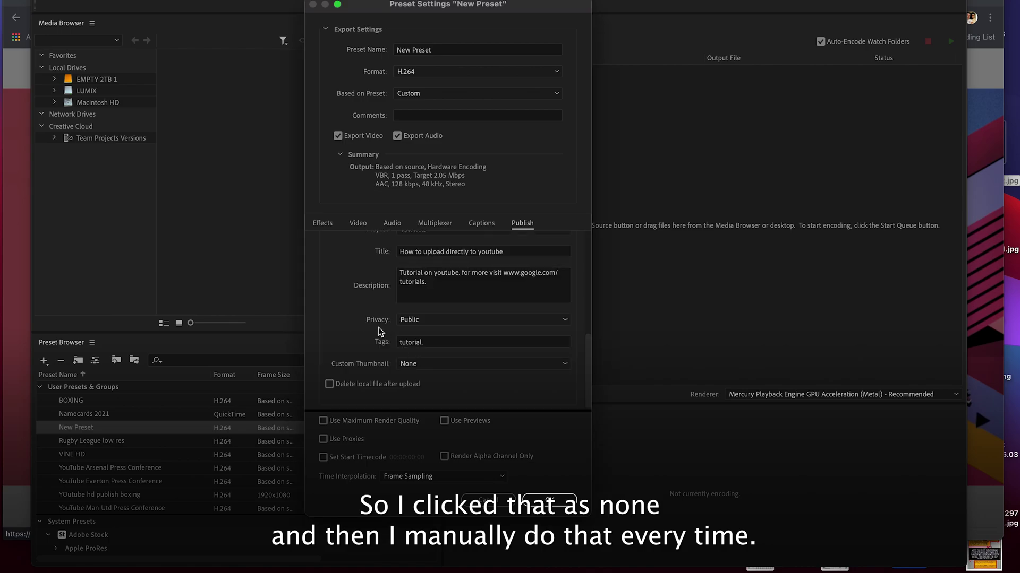
scroll(360, 297, up, 5)
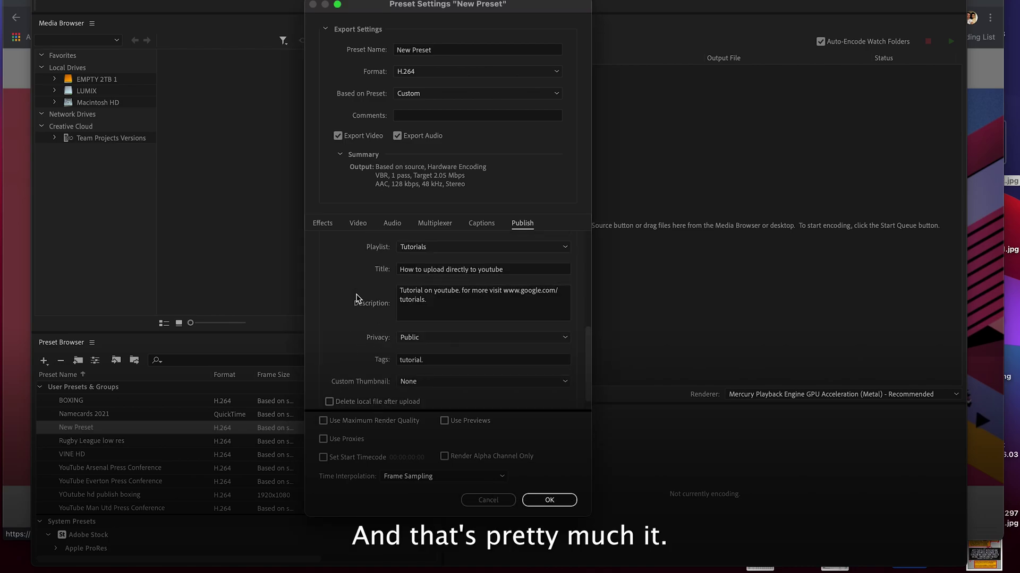
scroll(401, 300, down, 8)
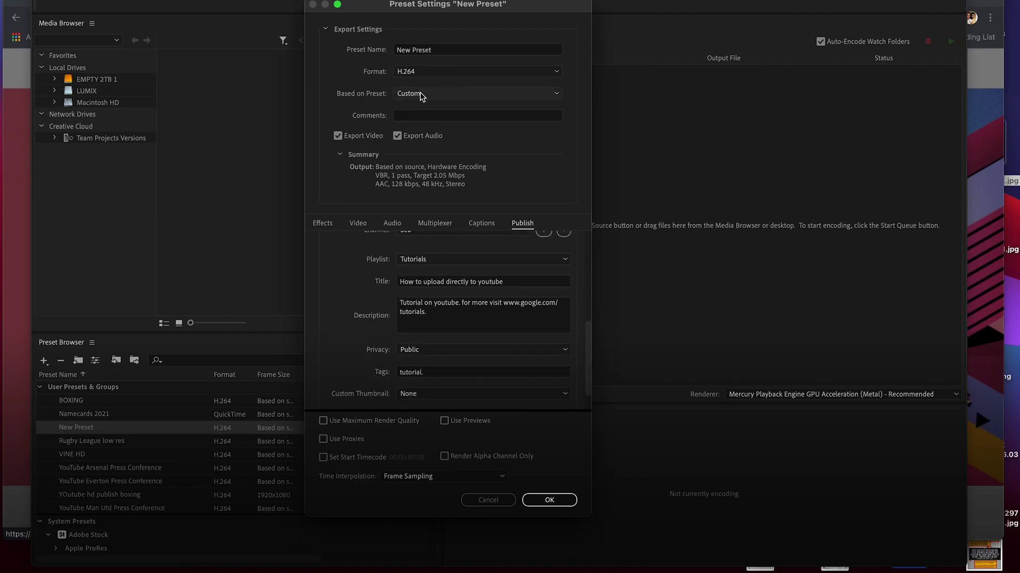
- Rename the preset to 'Tutorial' and save it
click(396, 49)
text(Tutorial)
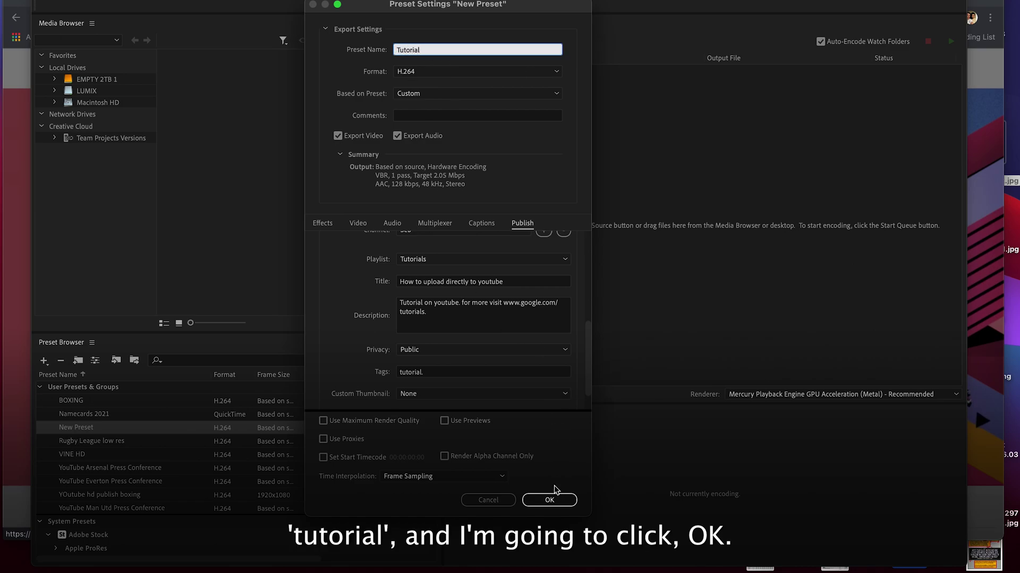
click(540, 500)
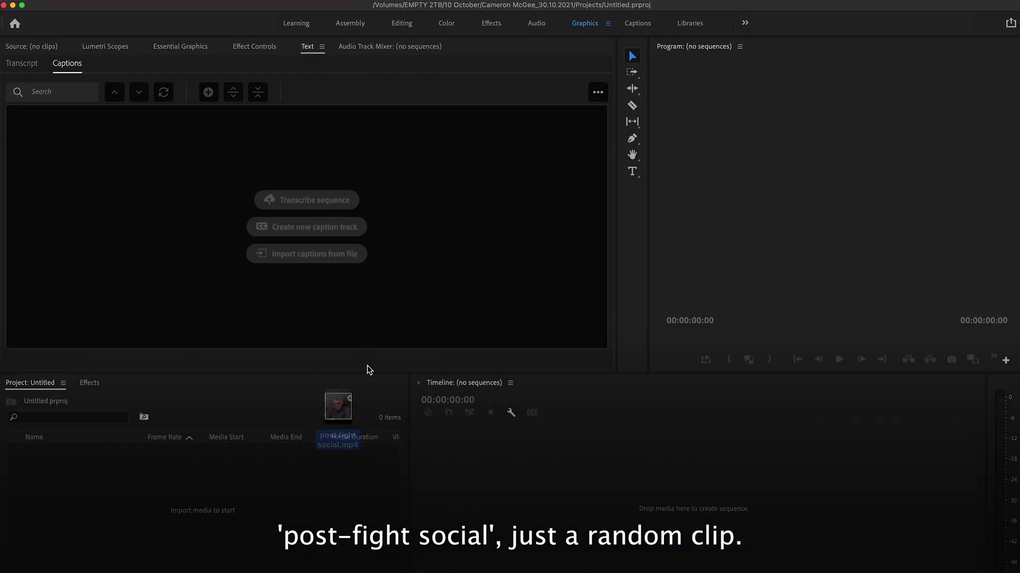
- Import post fight social.mp4 into a matching sequence, preview it, and open its Export Settings
drag(367, 365, 143, 485)
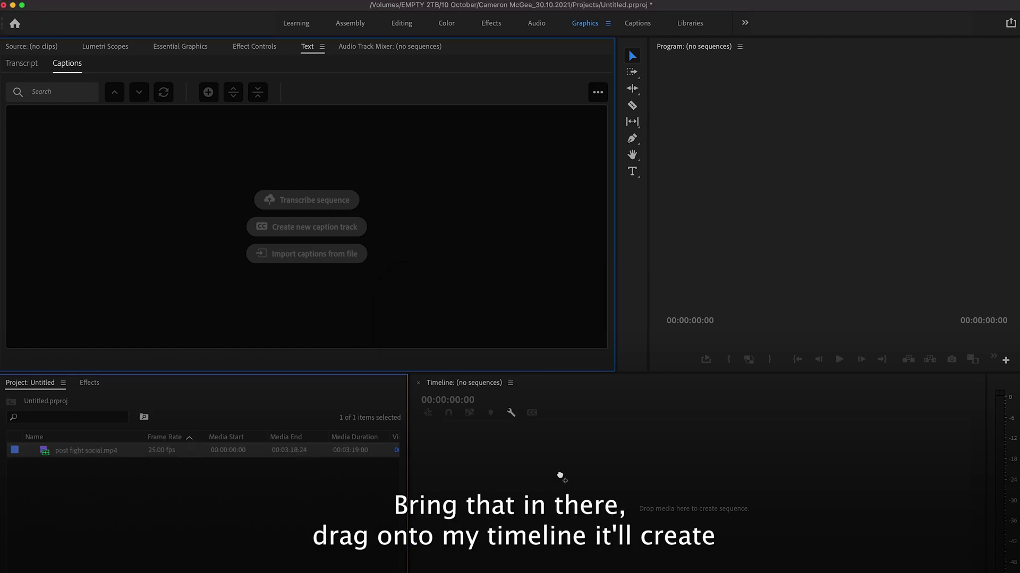
drag(560, 476, 564, 477)
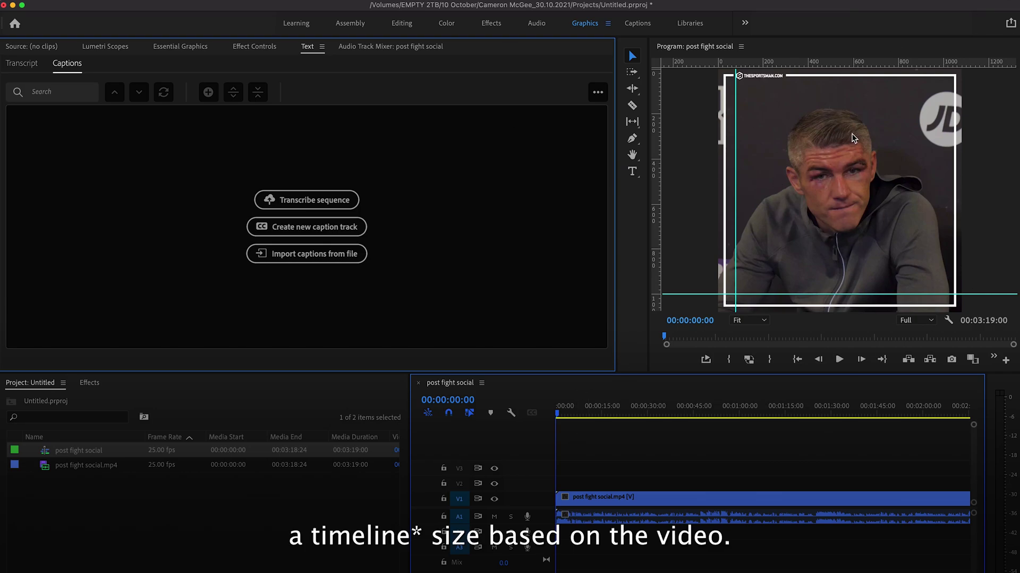
drag(571, 413, 610, 410)
scroll(781, 430, down, 4)
scroll(667, 416, up, 2)
click(741, 414)
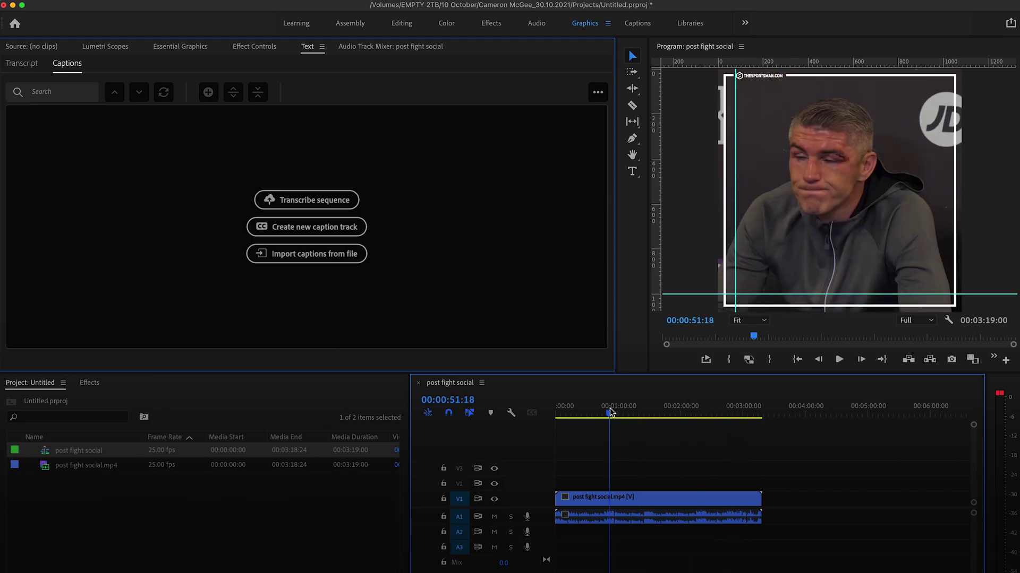
key(super+m)
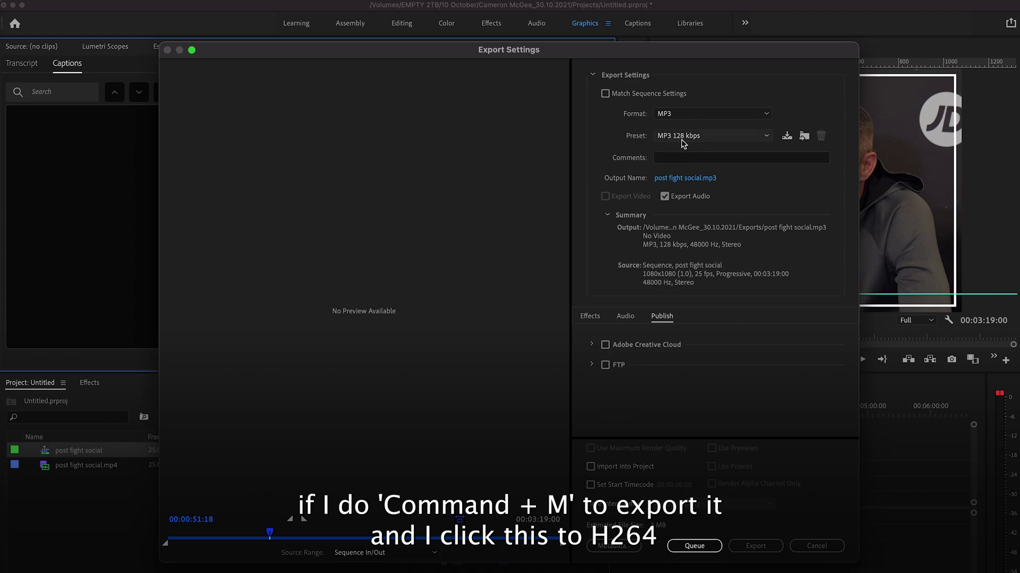
- Switch the export format from MP3 to H.264 and apply the saved Tutorial preset
click(674, 114)
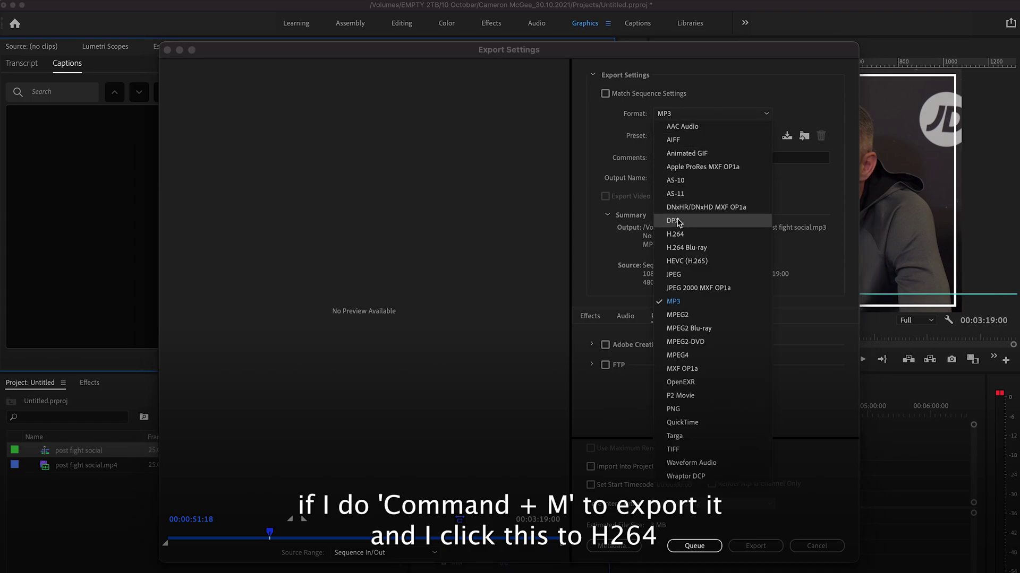
click(674, 234)
click(680, 137)
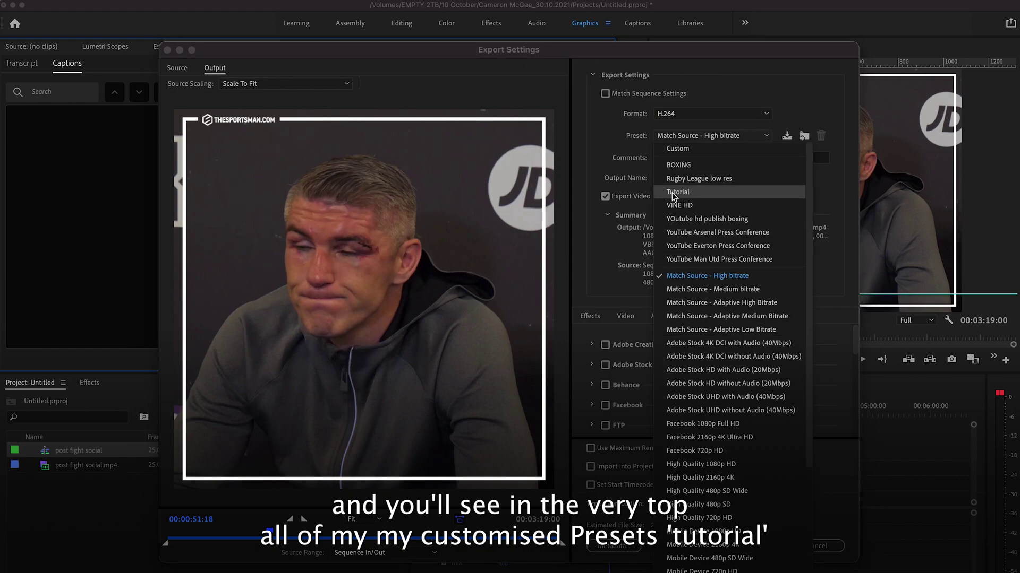
click(714, 196)
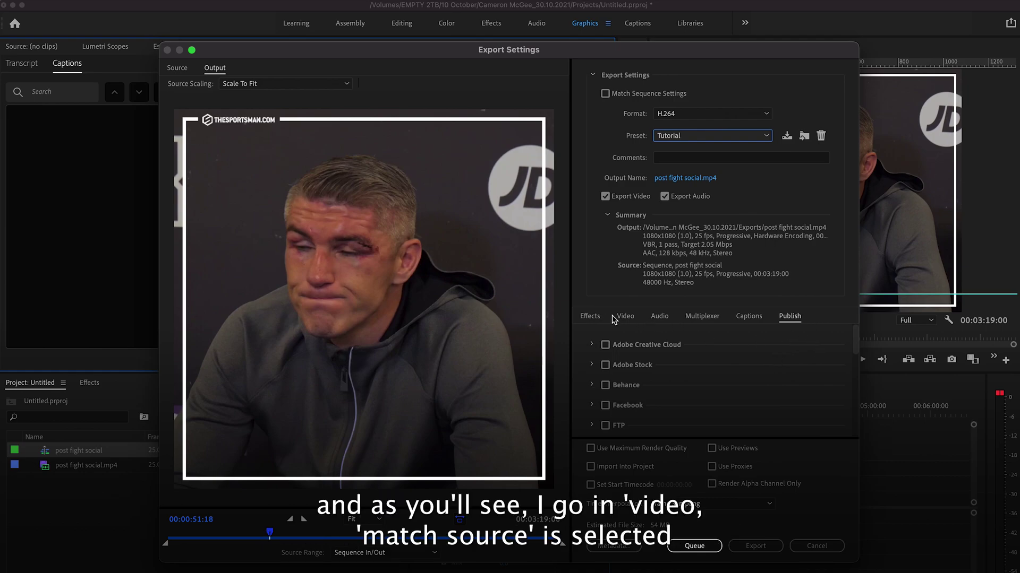
click(616, 317)
- Set the YouTube upload privacy to Unlisted and start the export
click(790, 316)
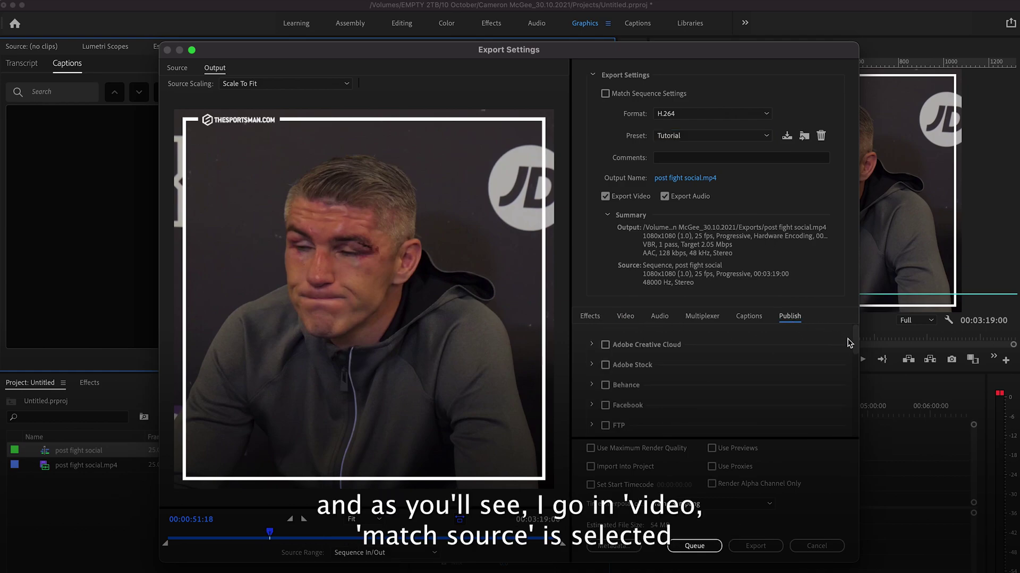
drag(855, 340, 857, 413)
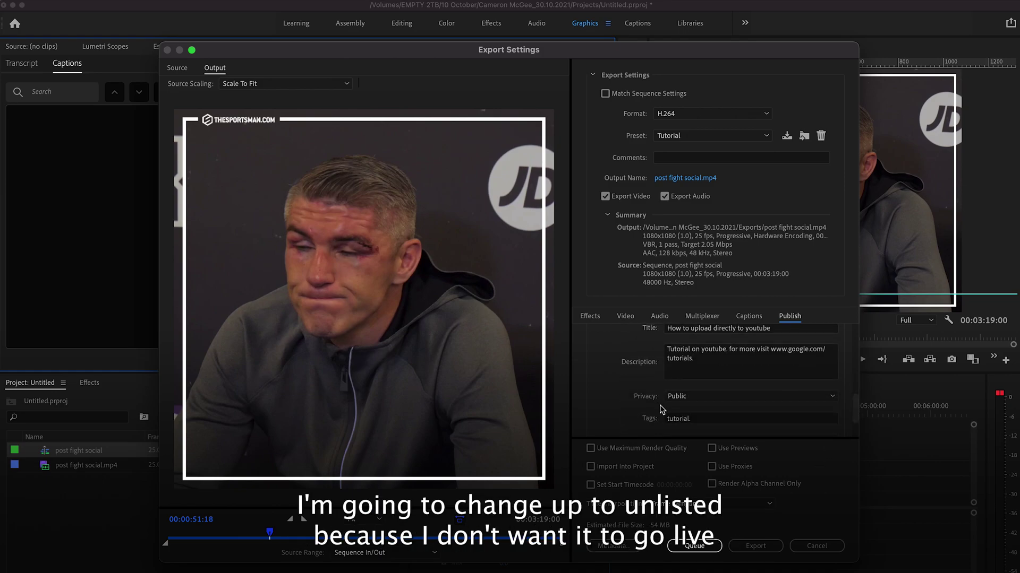
click(684, 398)
click(687, 423)
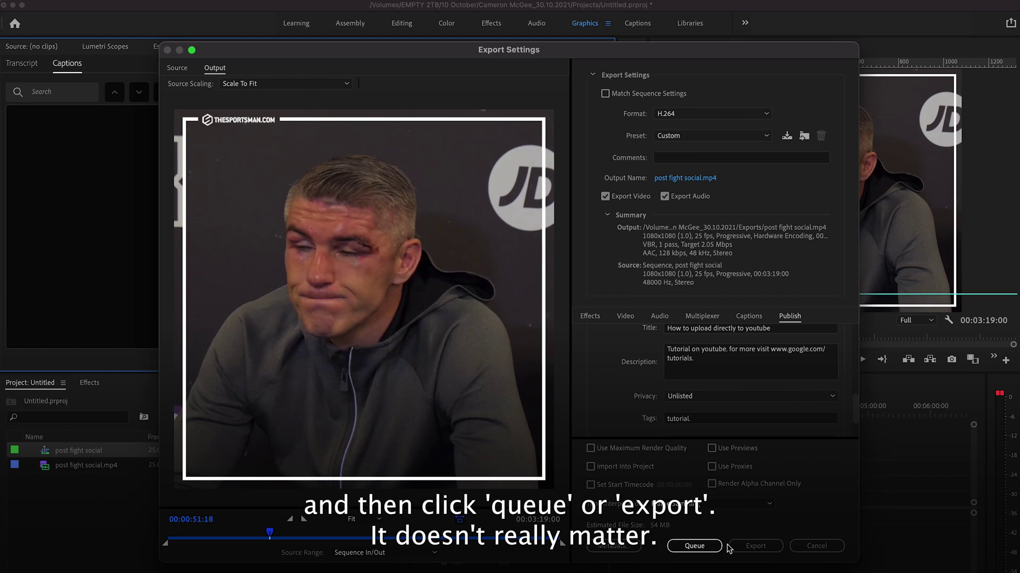
click(754, 547)
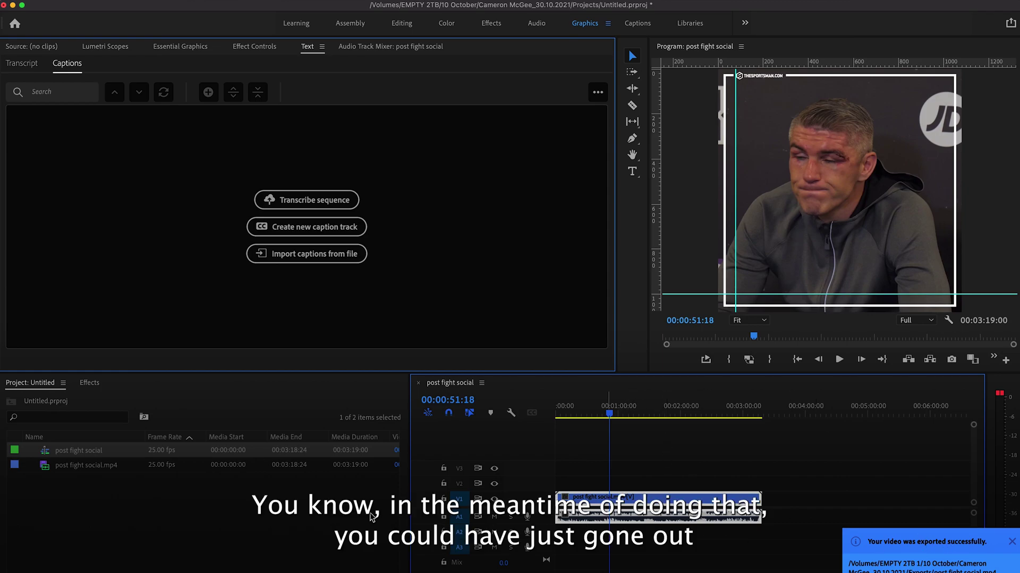
- Switch to Google Chrome once the export and upload finish
click(130, 563)
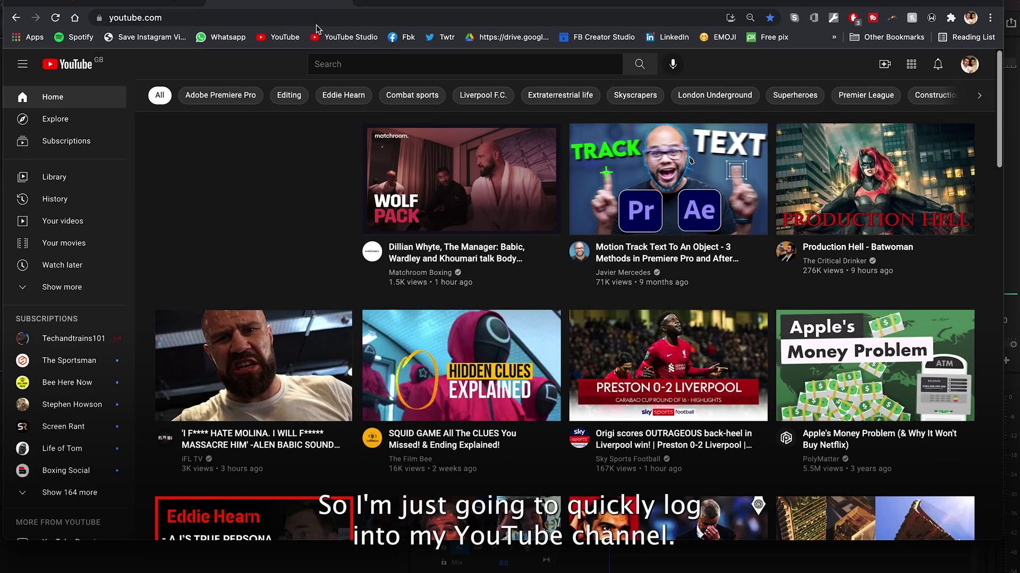
- Go to studio.youtube.com and open the uploaded video's details, then its watch page
click(296, 18)
text(studio.)
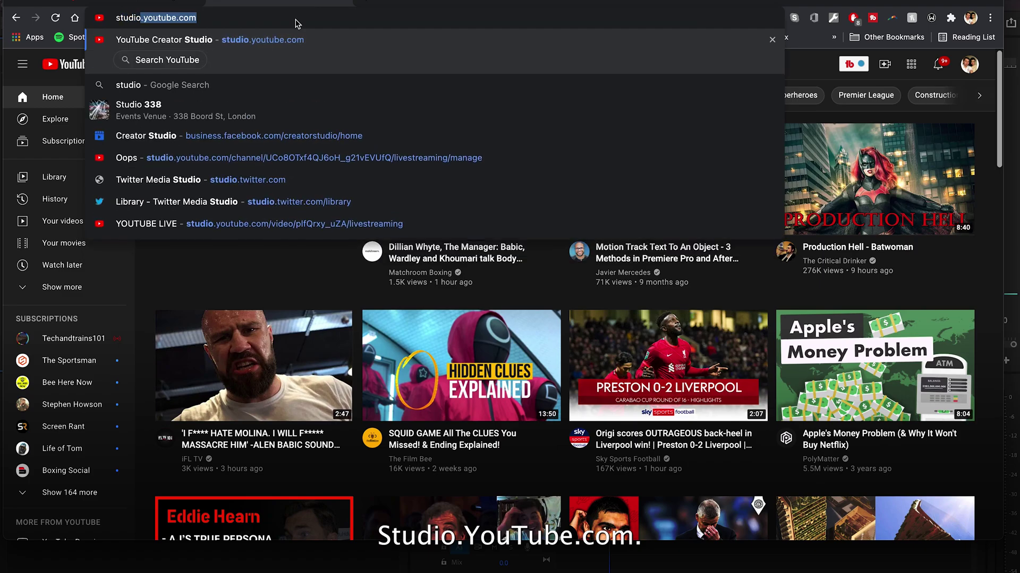
text(you)
key(Return)
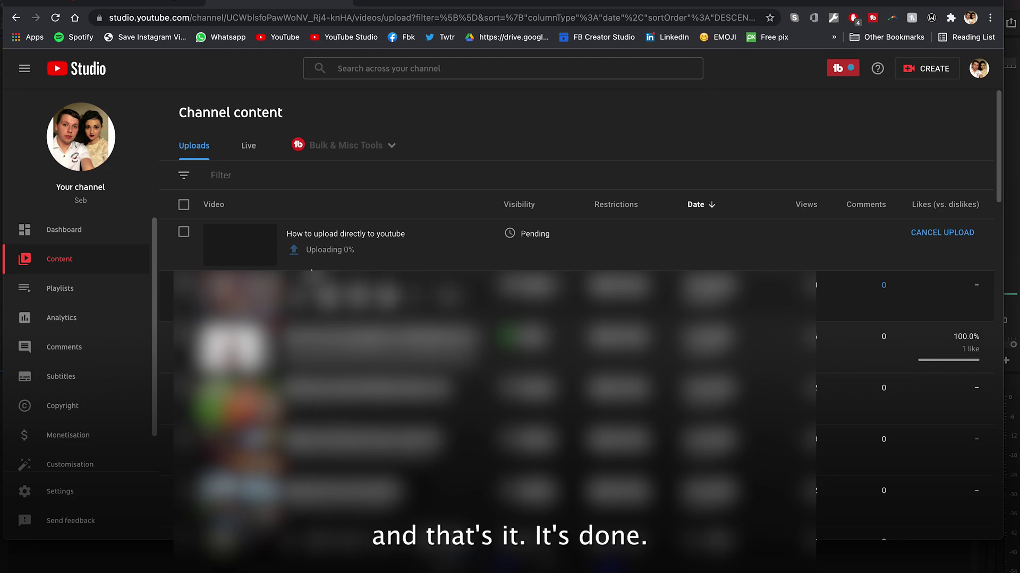
click(238, 250)
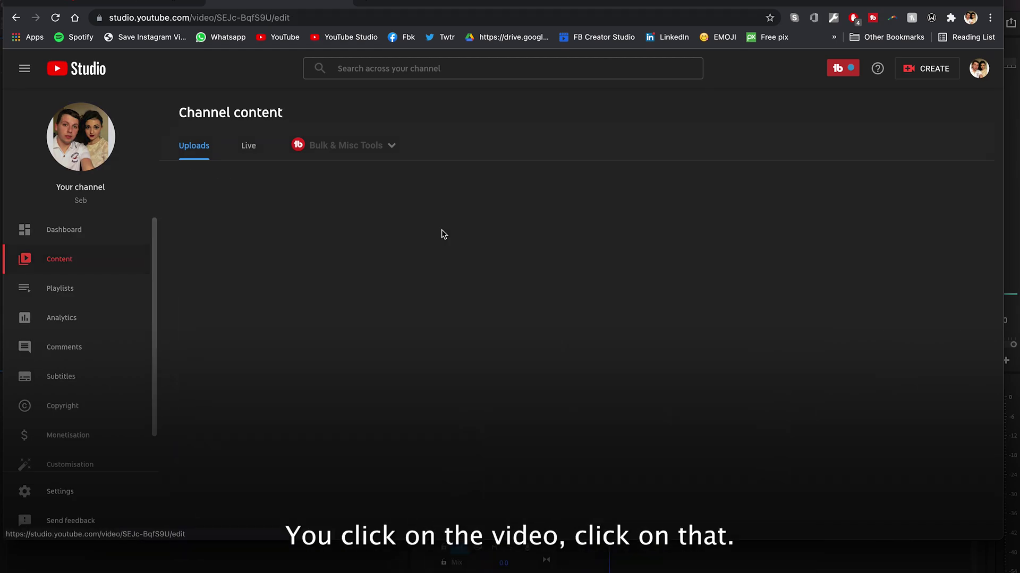
click(664, 277)
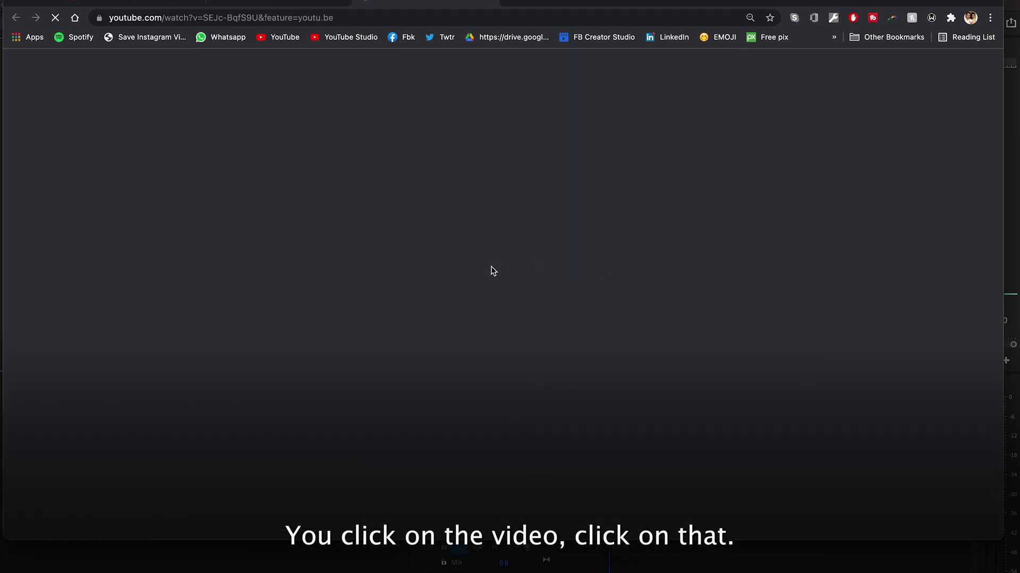